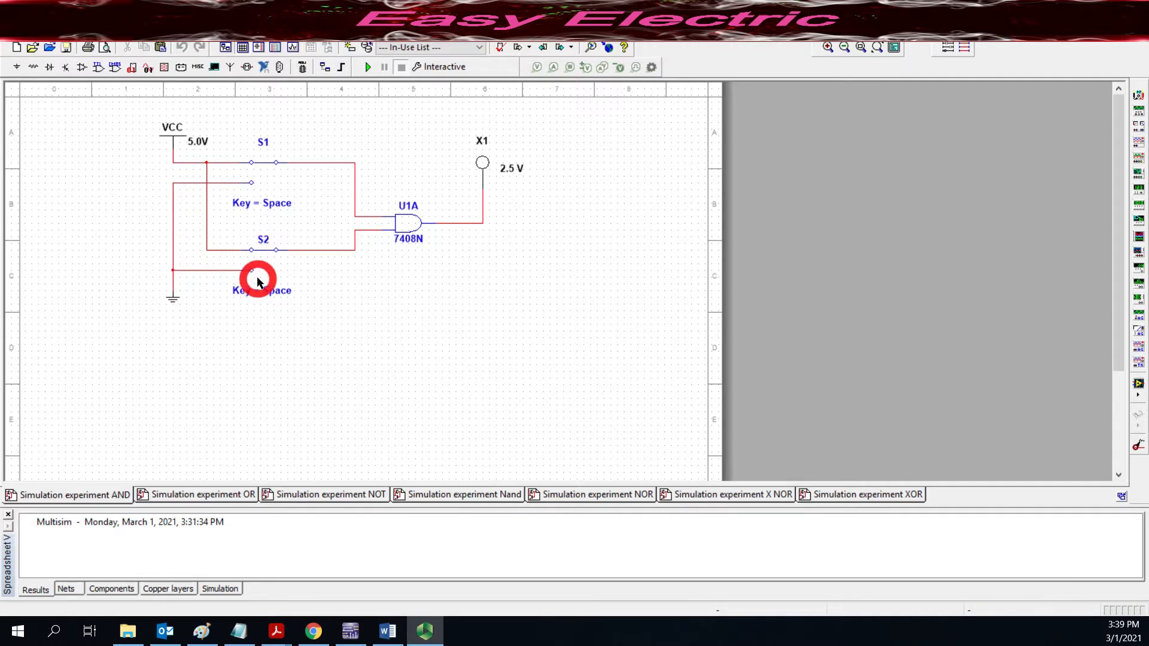
- Browse the 74STD family of the TTL component group, previewing parts such as 74100N and 7406N, and close the component browser
click(261, 170)
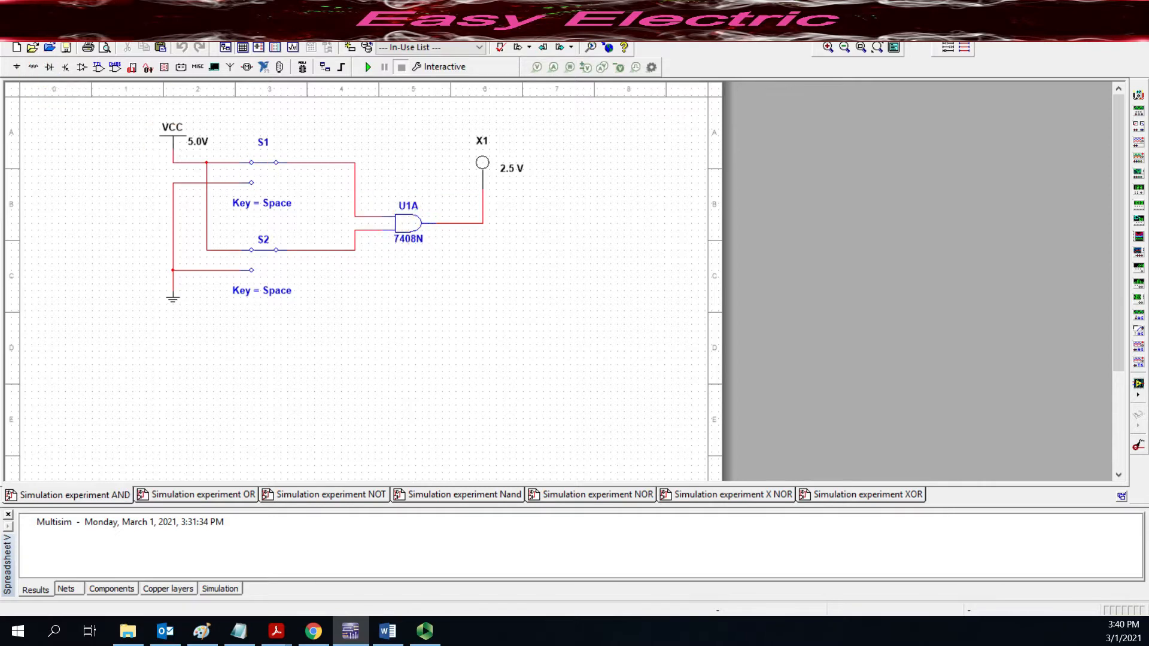
drag(383, 0, 444, 68)
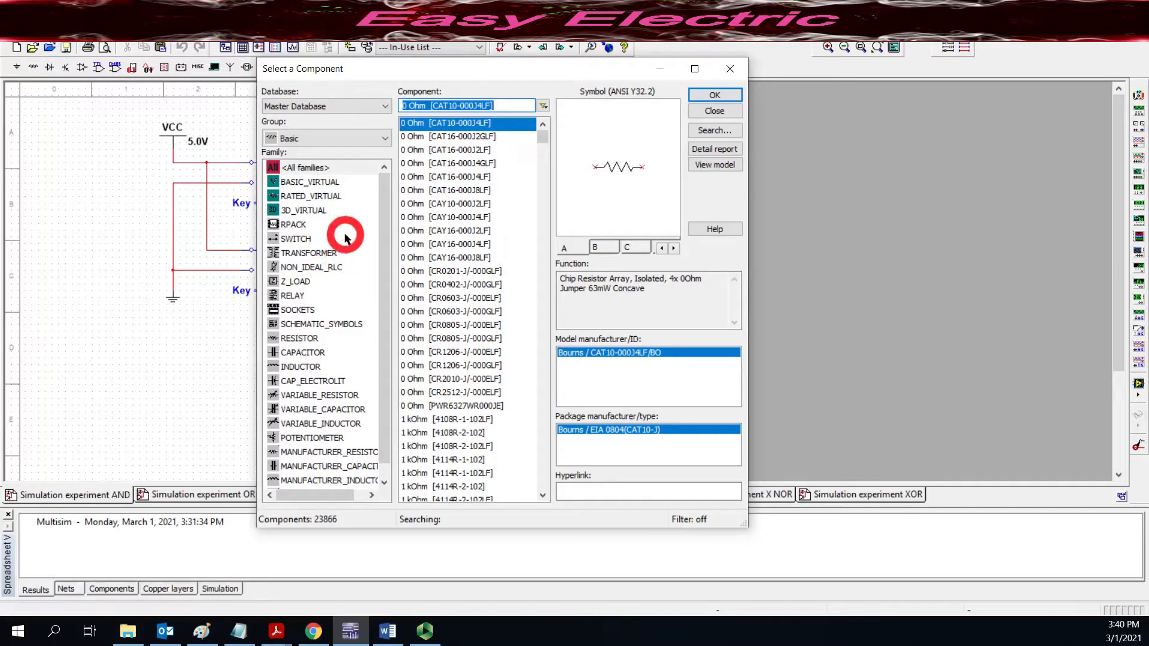
mouse_move(382, 185)
mouse_down()
mouse_move(401, 264)
mouse_move(401, 179)
mouse_up()
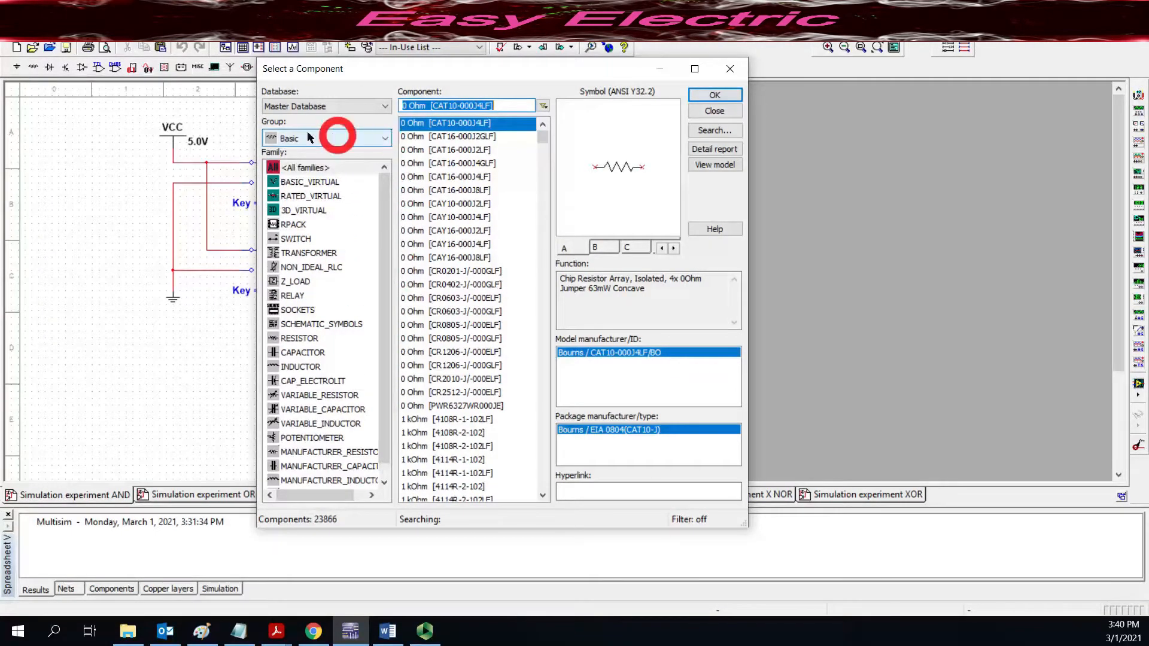
click(384, 139)
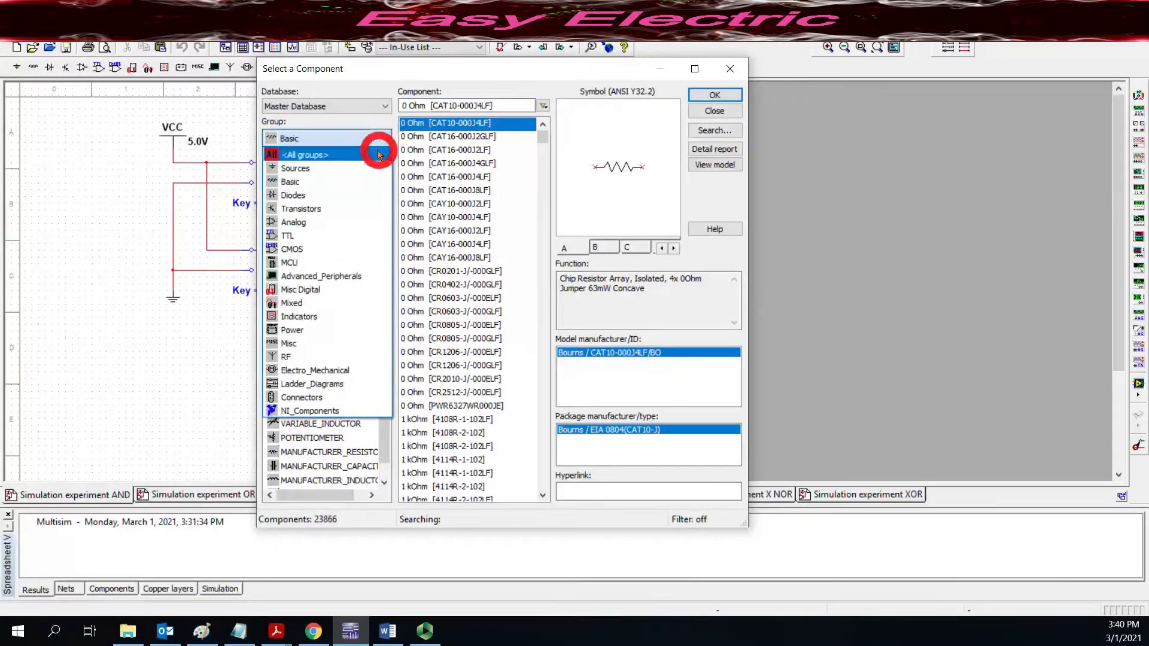
click(313, 237)
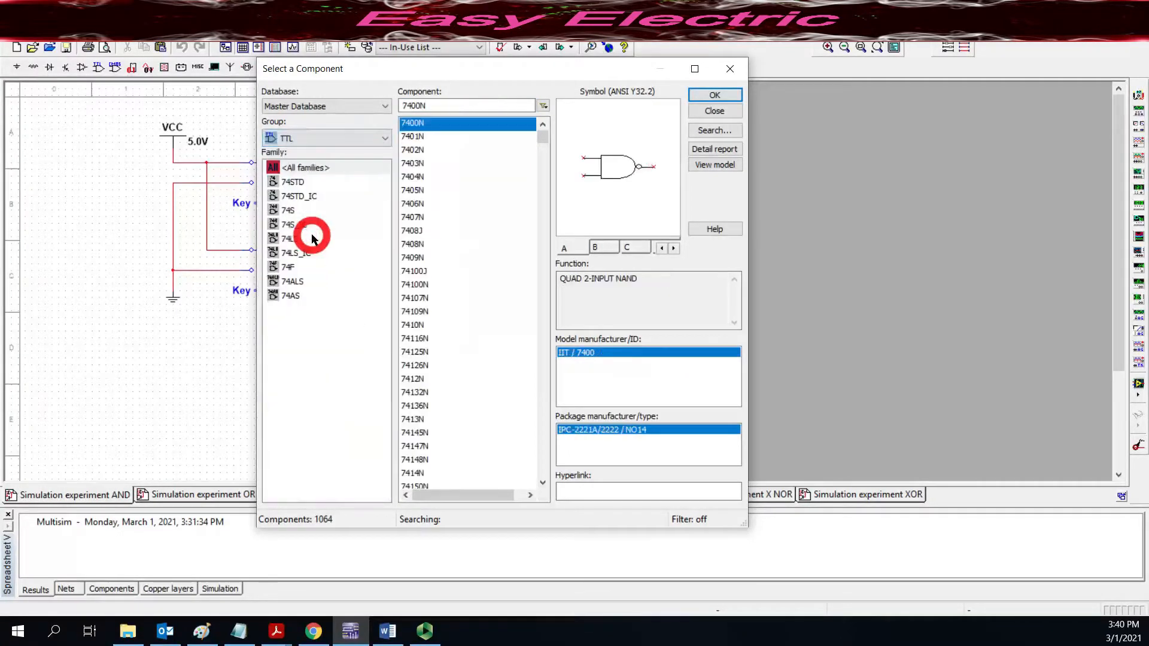
click(319, 186)
click(415, 177)
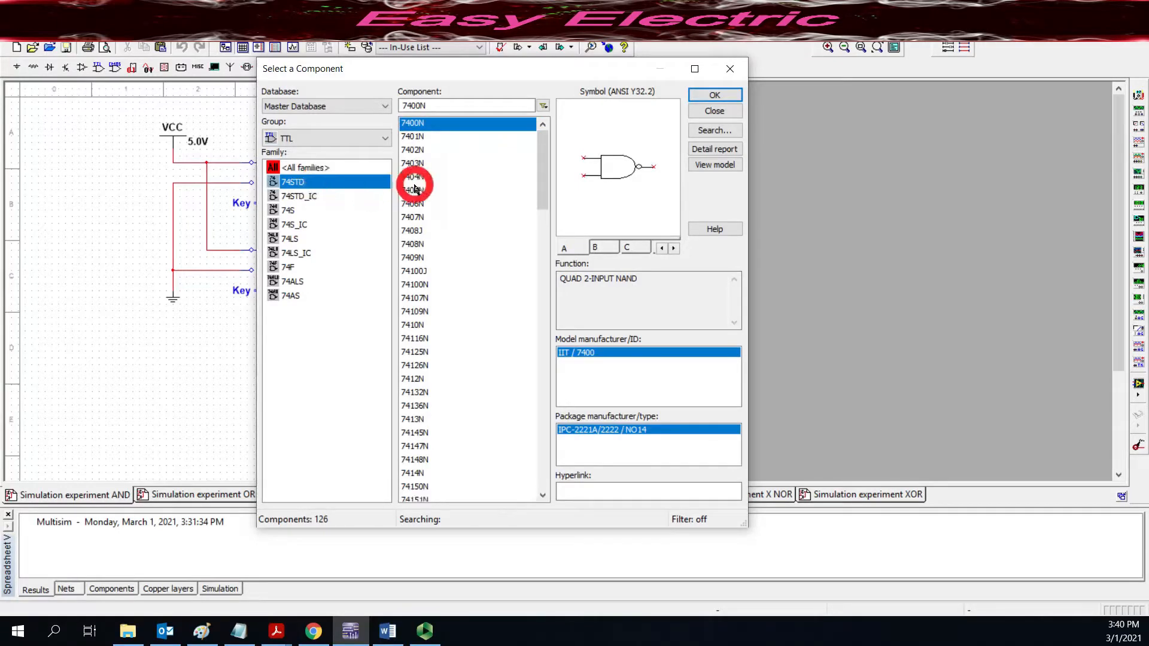
click(416, 242)
click(417, 285)
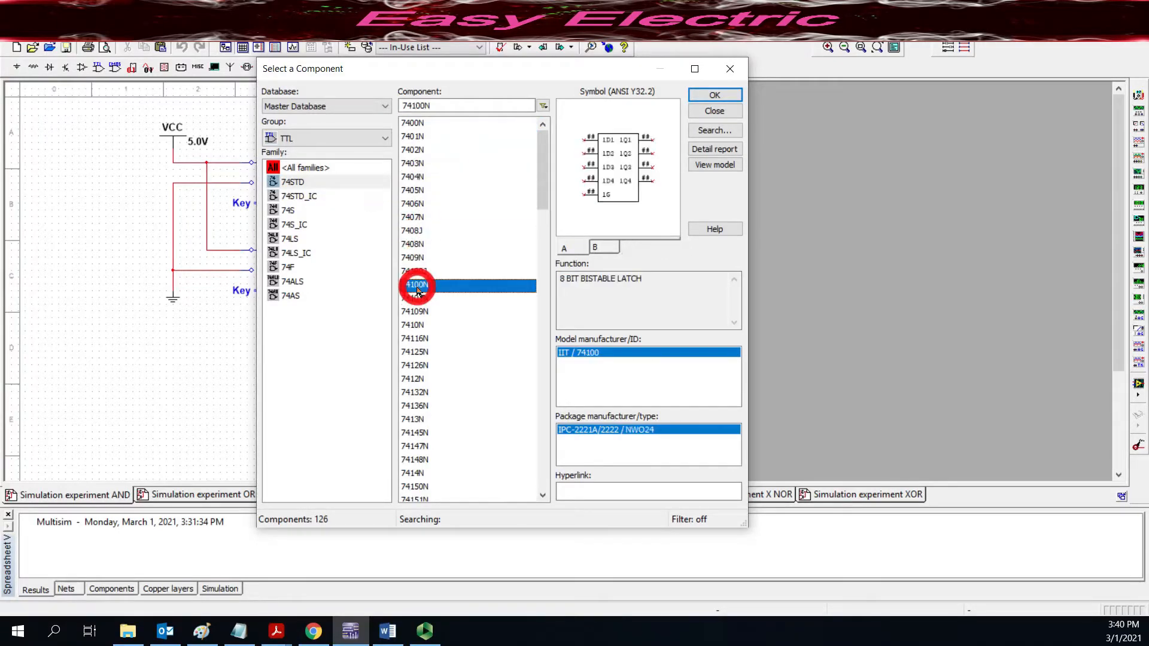
click(417, 339)
click(417, 206)
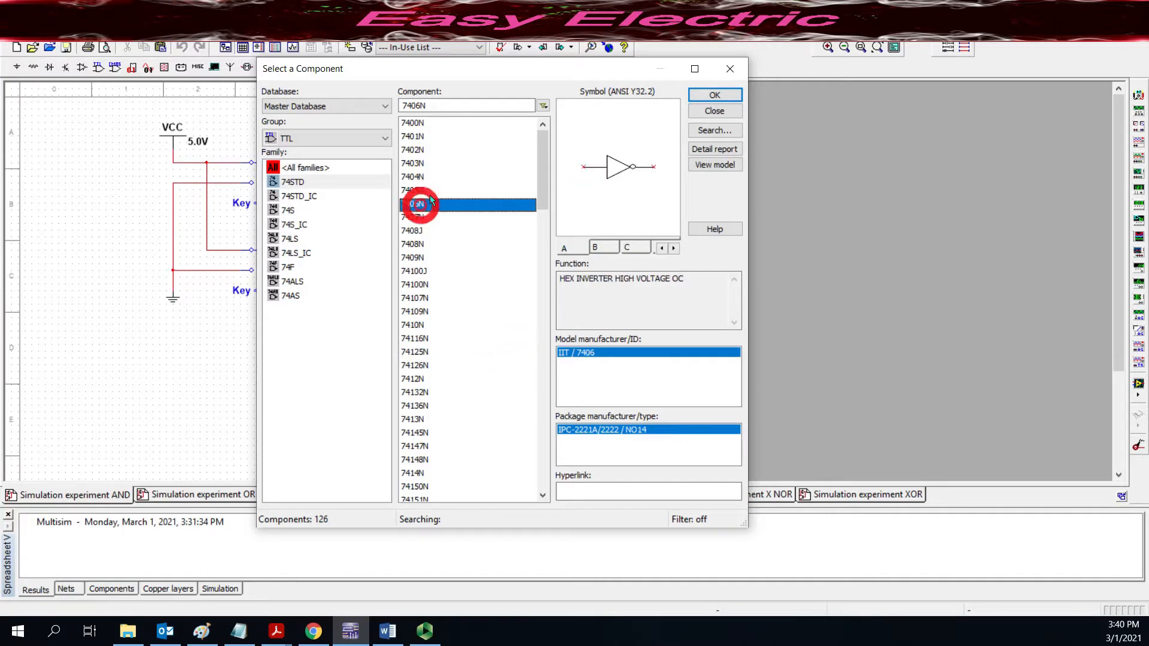
click(714, 111)
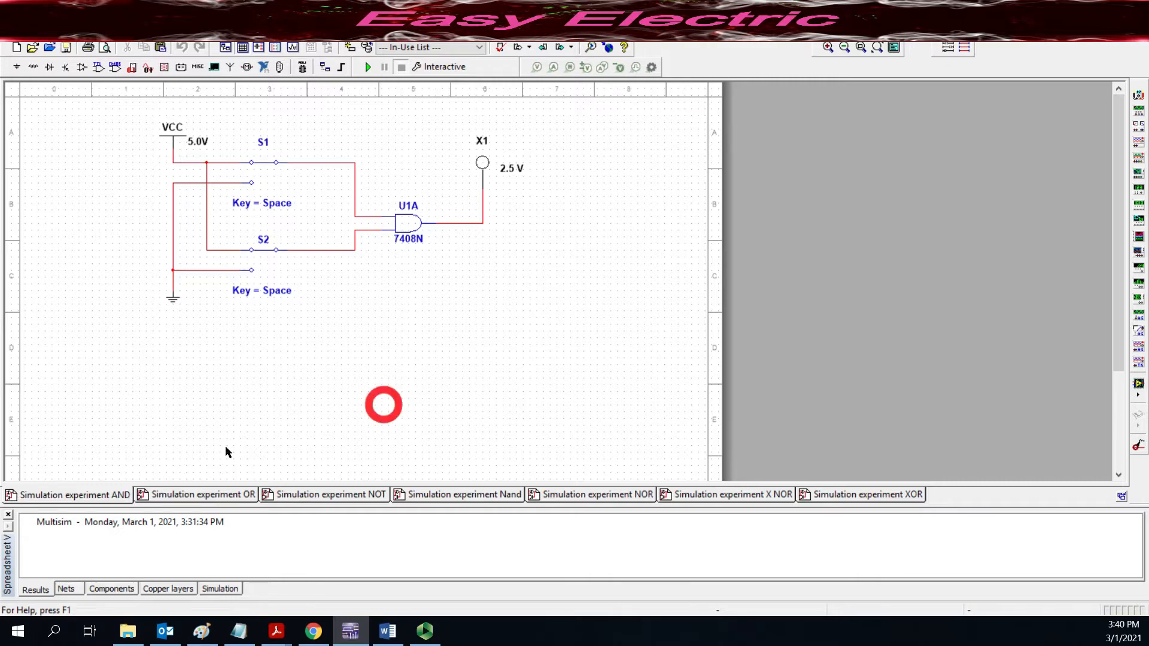
scroll(232, 341, down, 2)
scroll(778, 282, up, 1)
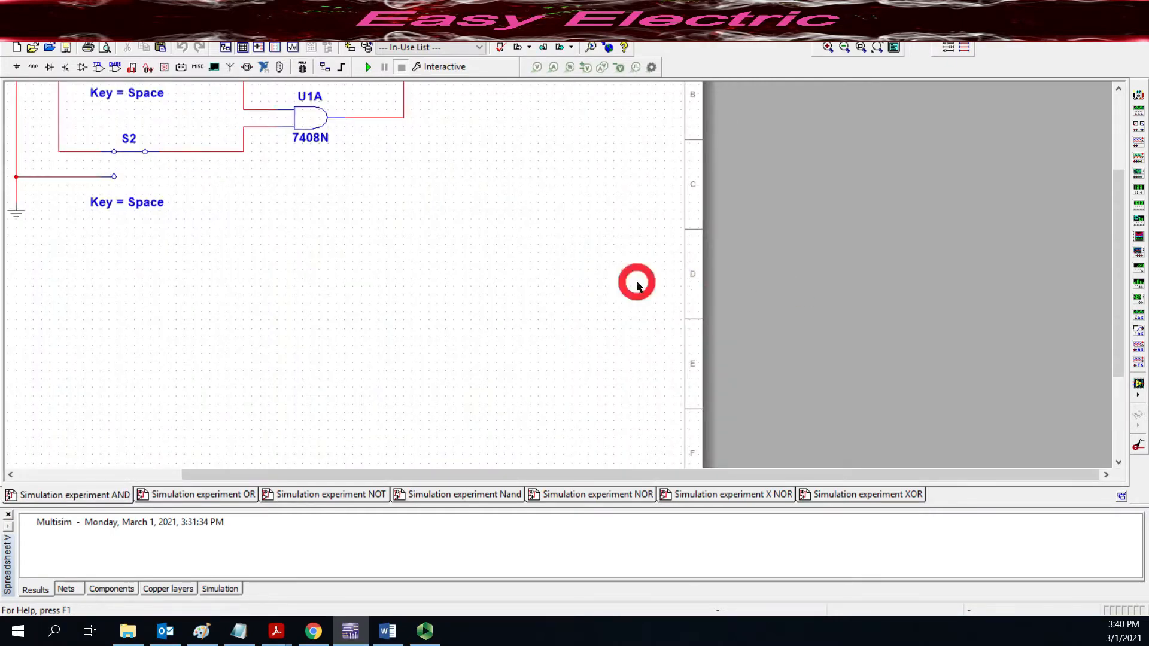
scroll(638, 286, down, 2)
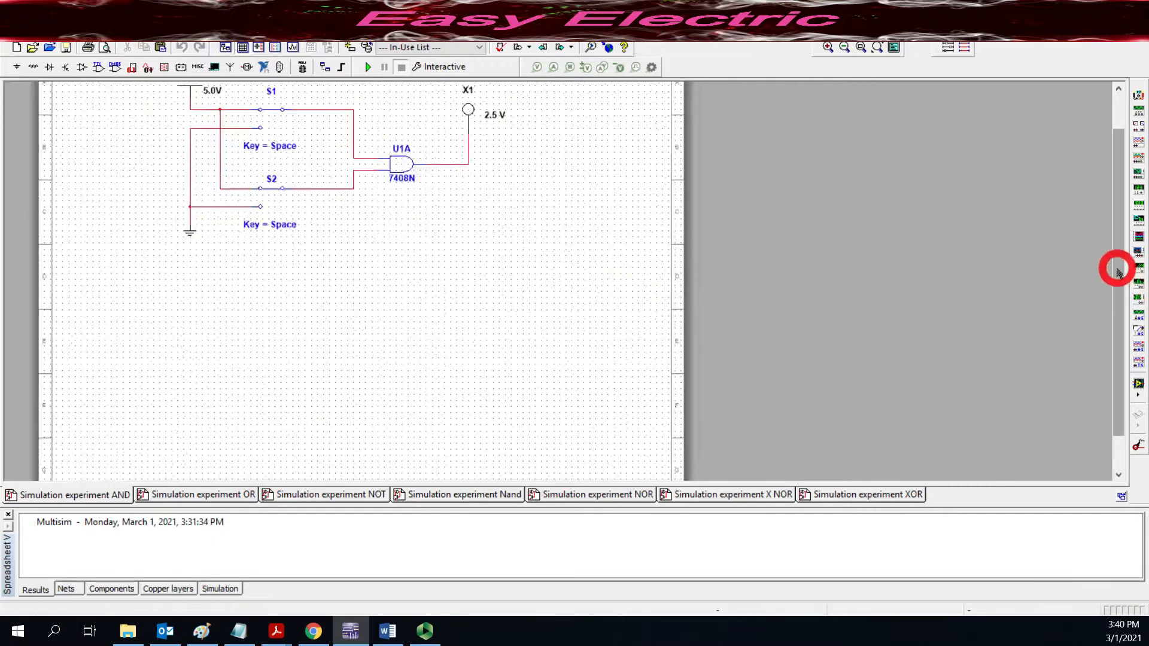
drag(1117, 269, 1126, 186)
scroll(609, 291, up, 1)
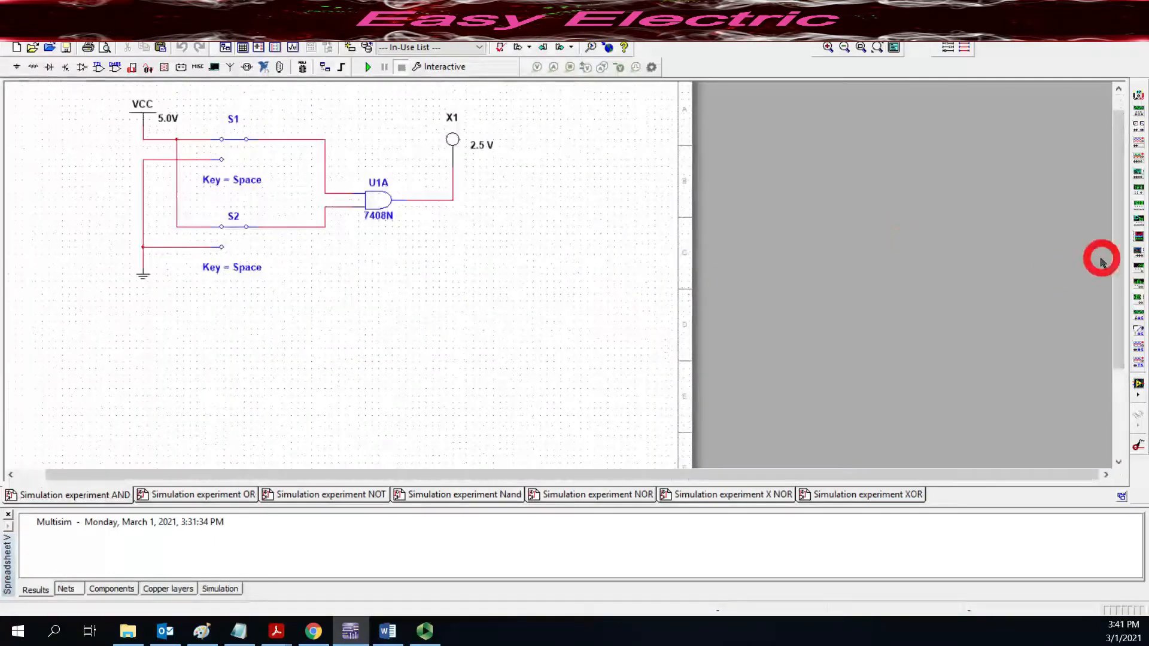
drag(1113, 239, 1113, 172)
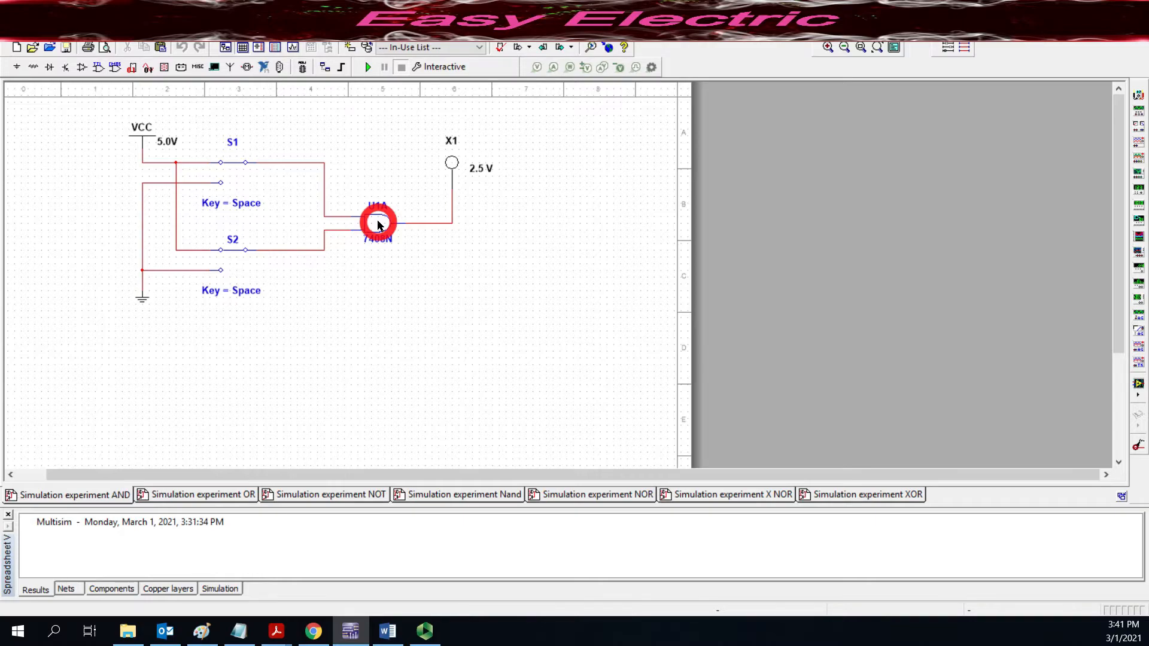
- Look up the 7408J two-input AND gate in the 74STD family of the TTL component group
click(34, 70)
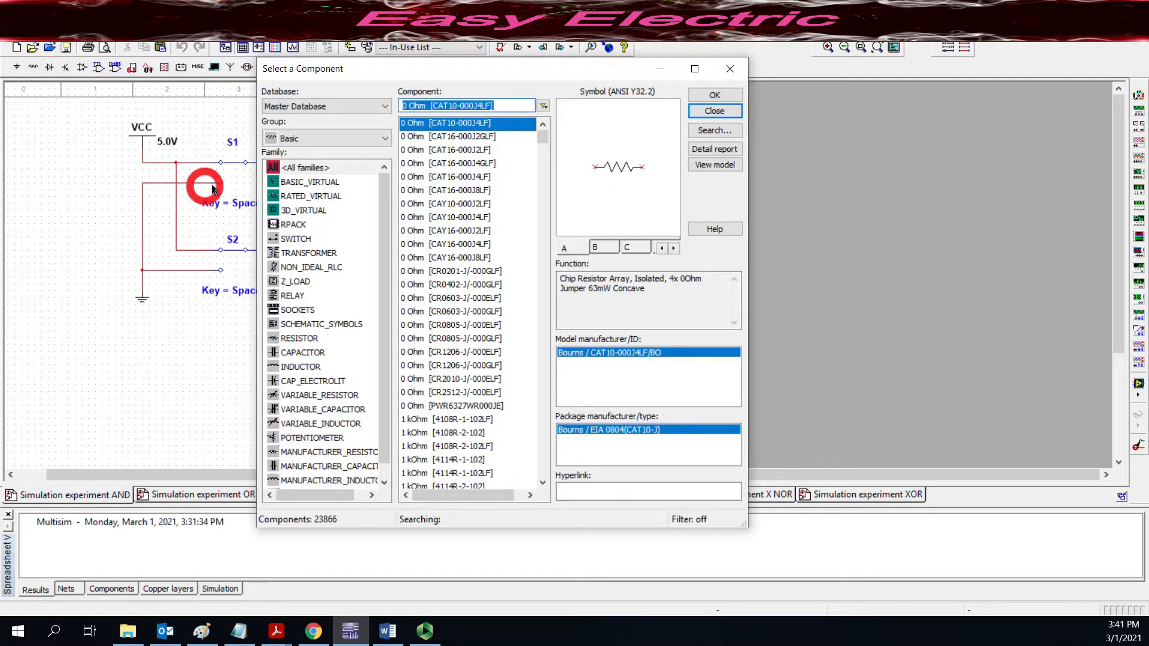
click(386, 142)
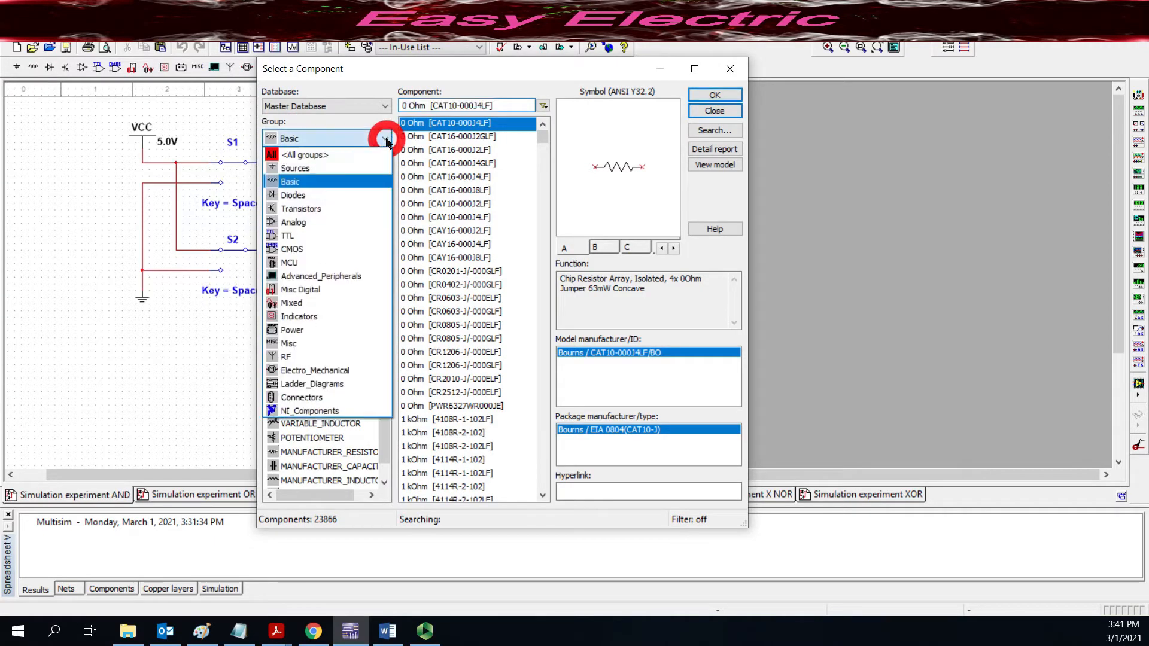
click(344, 235)
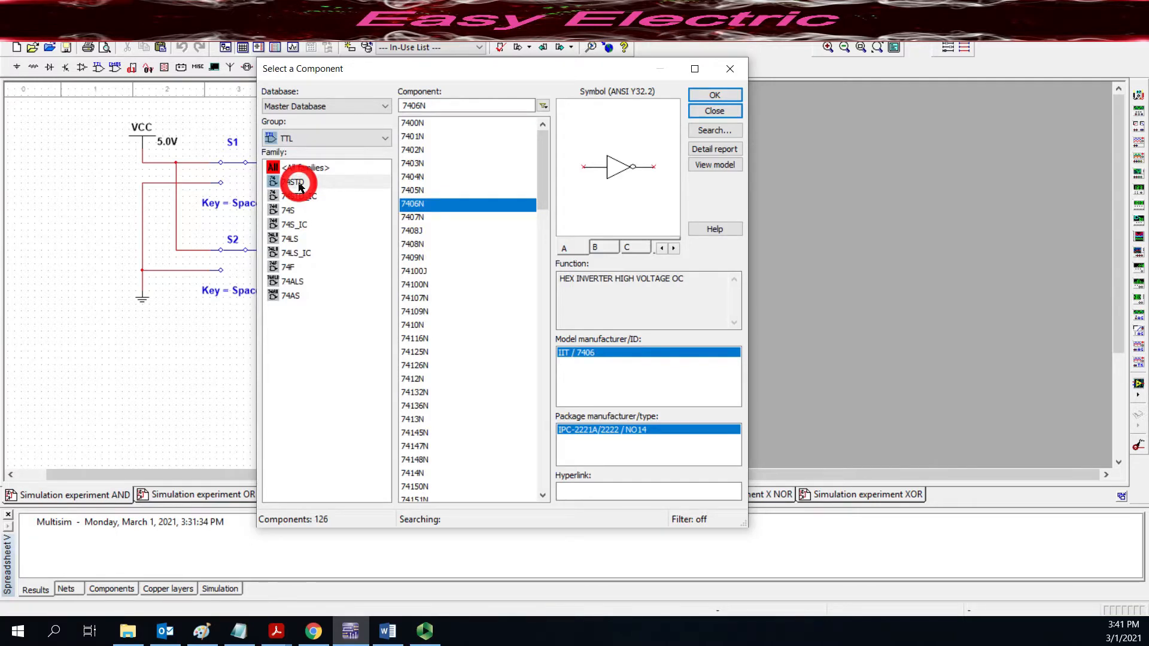
click(299, 185)
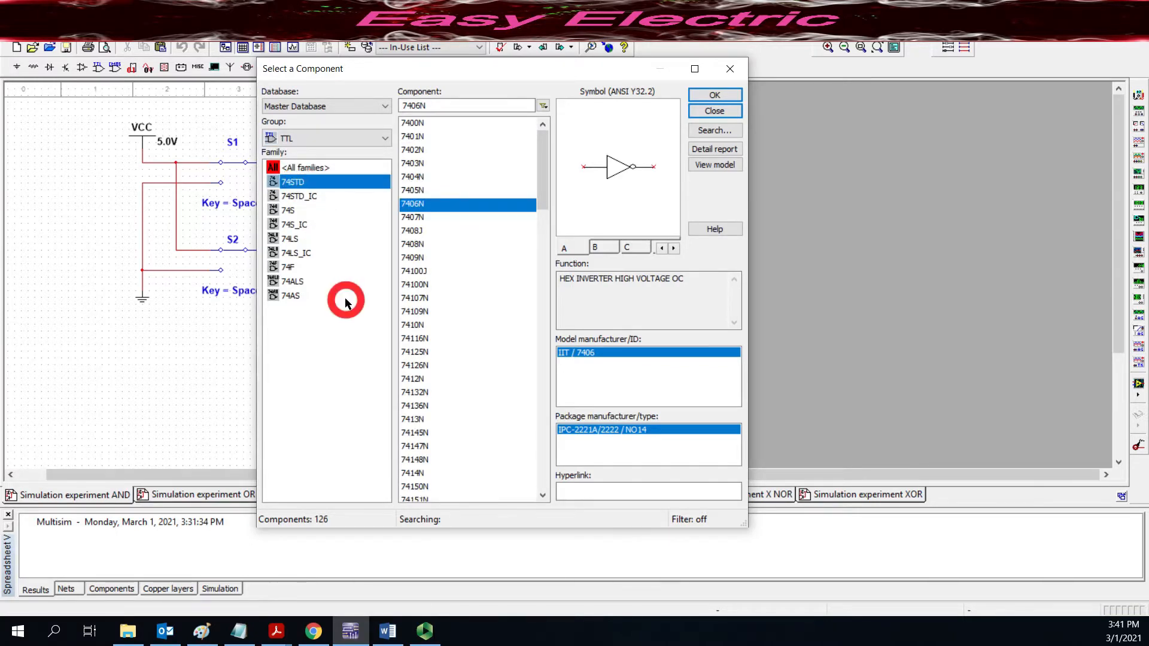
click(421, 233)
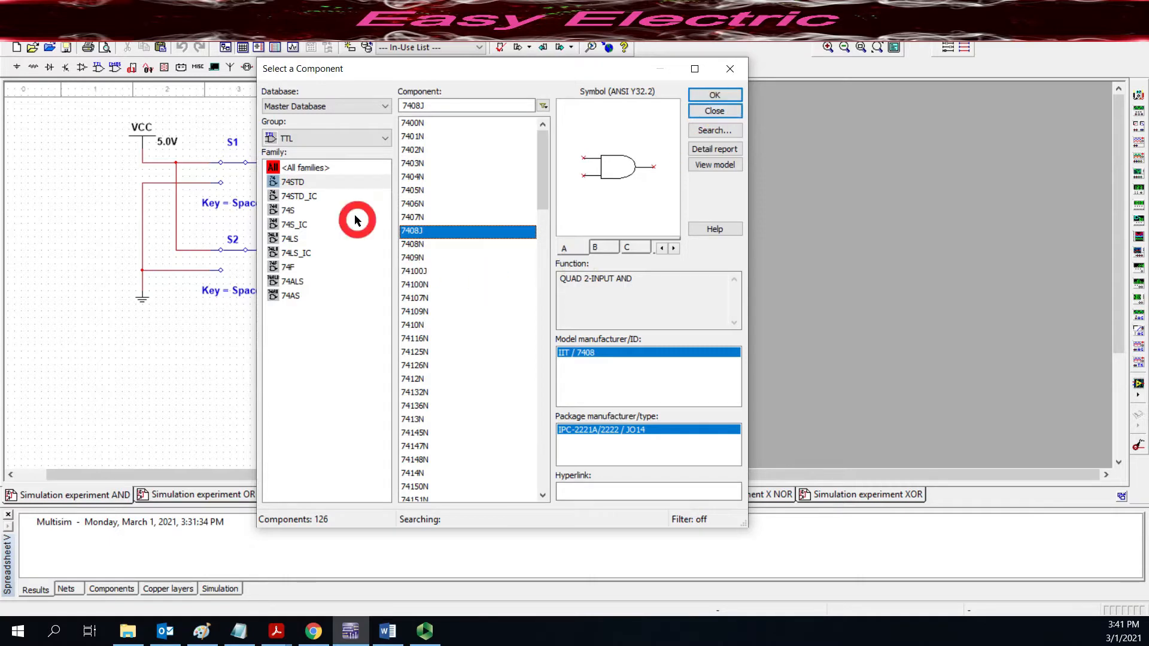
- Preview the PROBE_DIG_BLUE and PROBE_DIG_RED probes in the Indicators group, and move the component browser clear of the switches
click(385, 140)
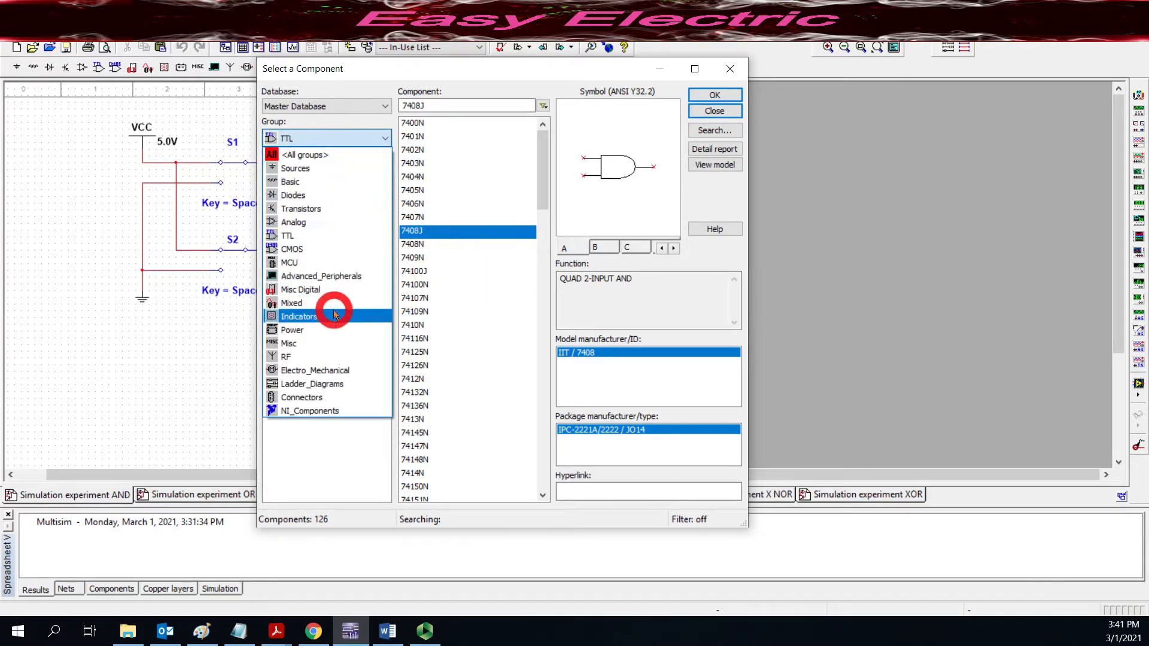
click(315, 319)
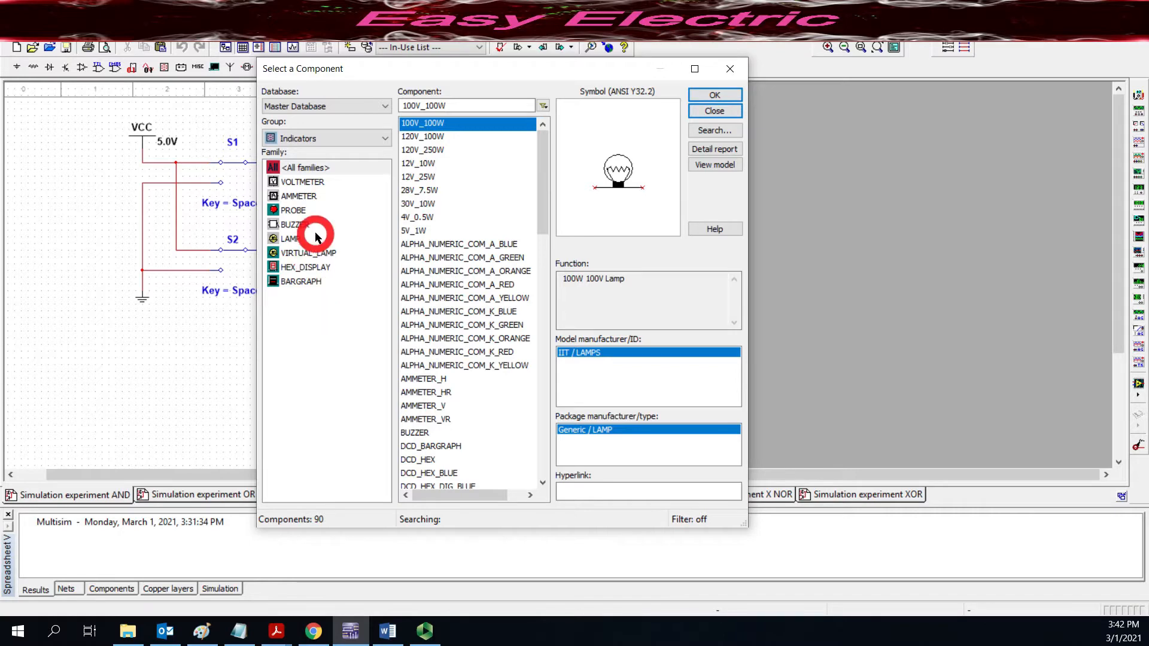
click(297, 212)
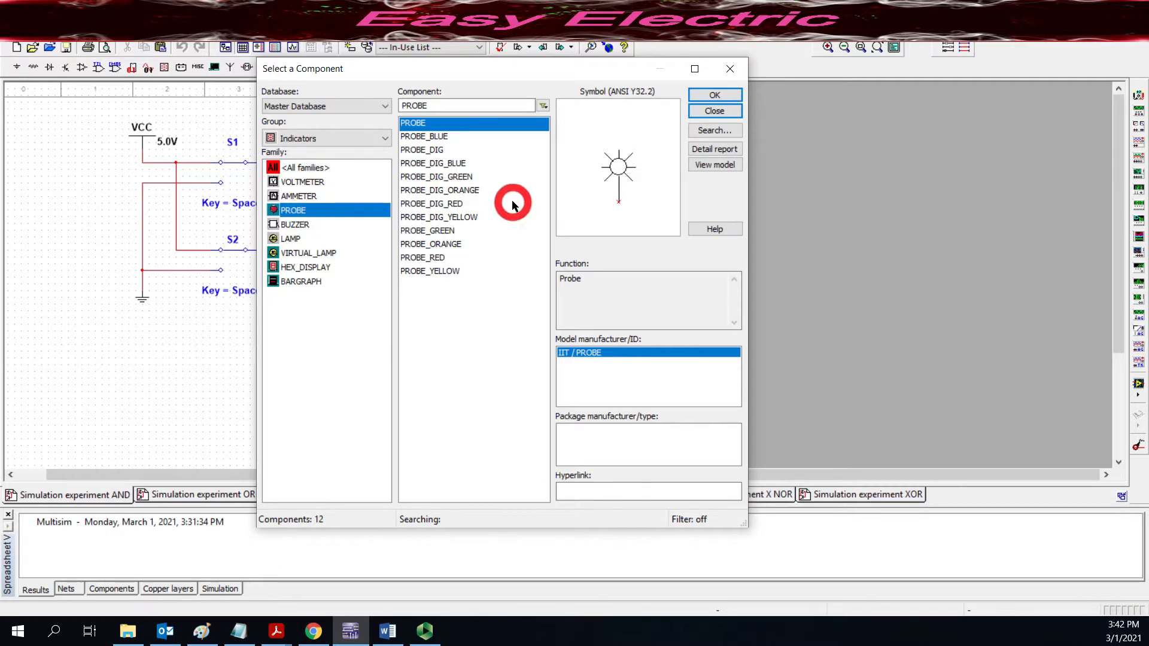
click(463, 166)
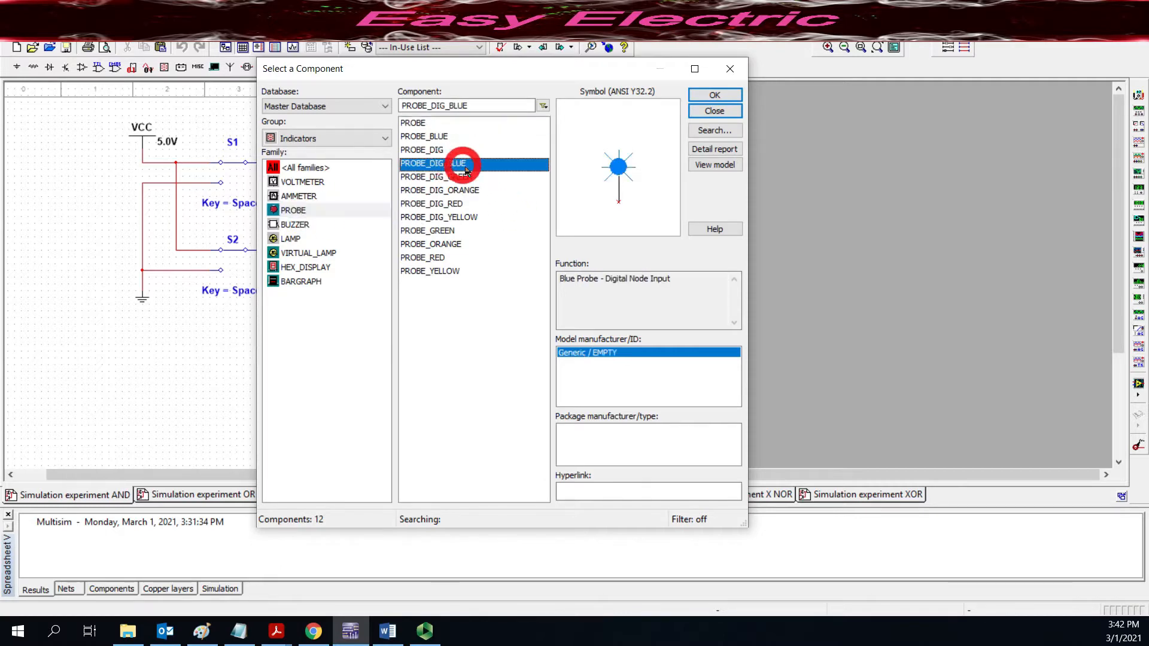
click(453, 204)
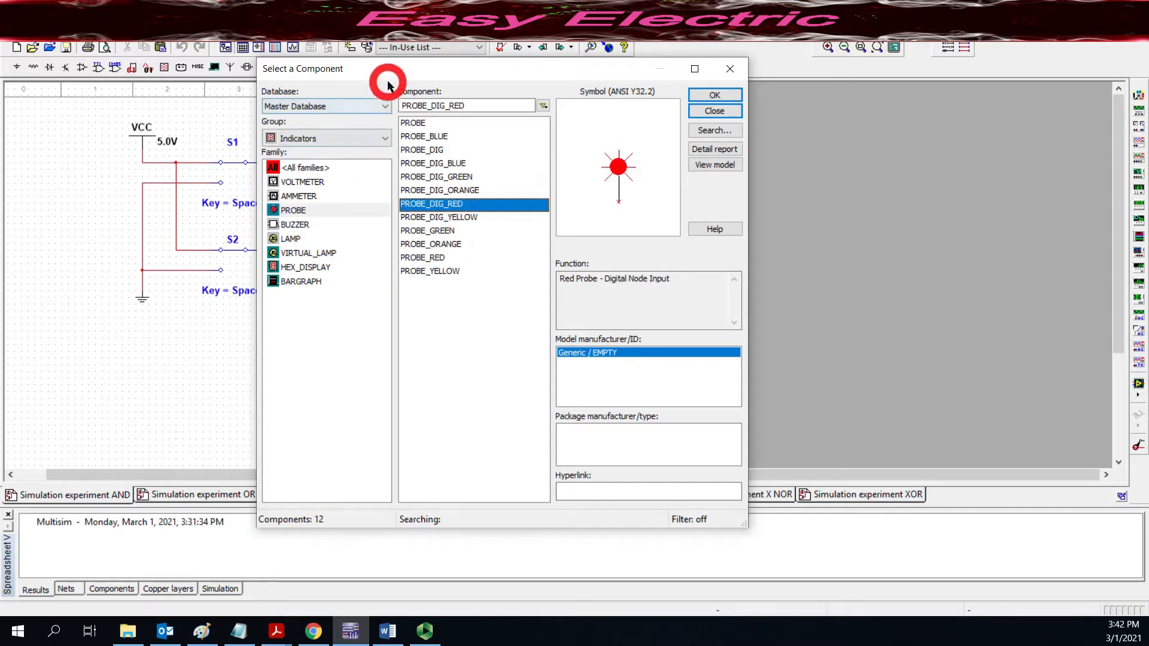
drag(389, 73, 484, 78)
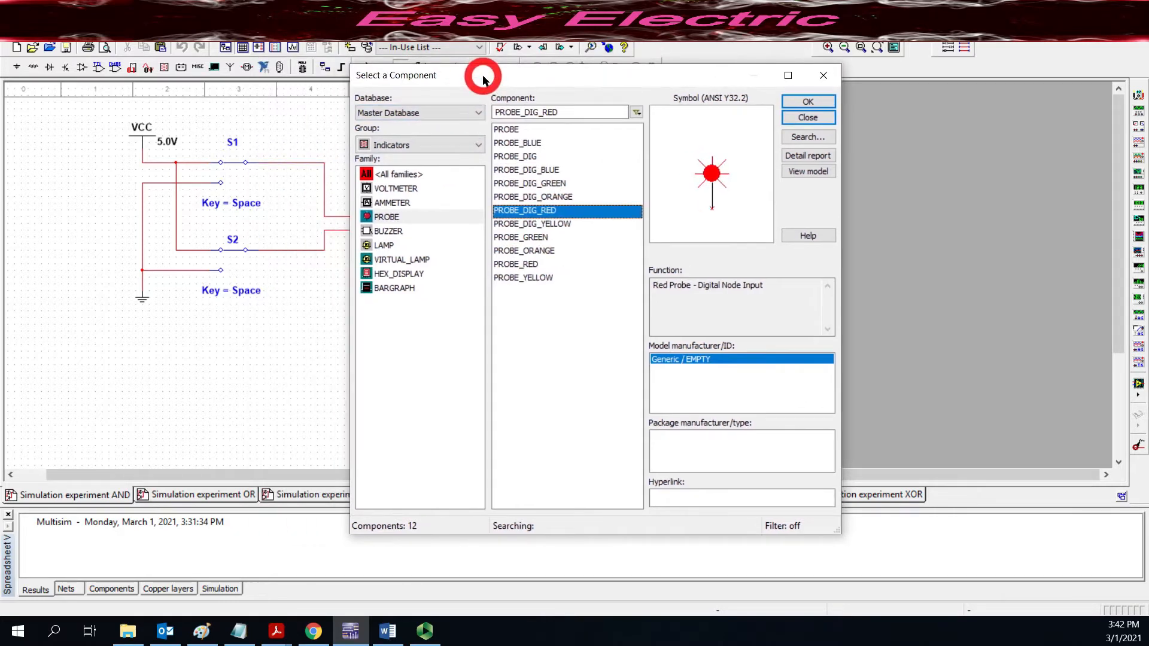
- Look up the SPDT switch in the SWITCH family of the Basic component group
click(473, 145)
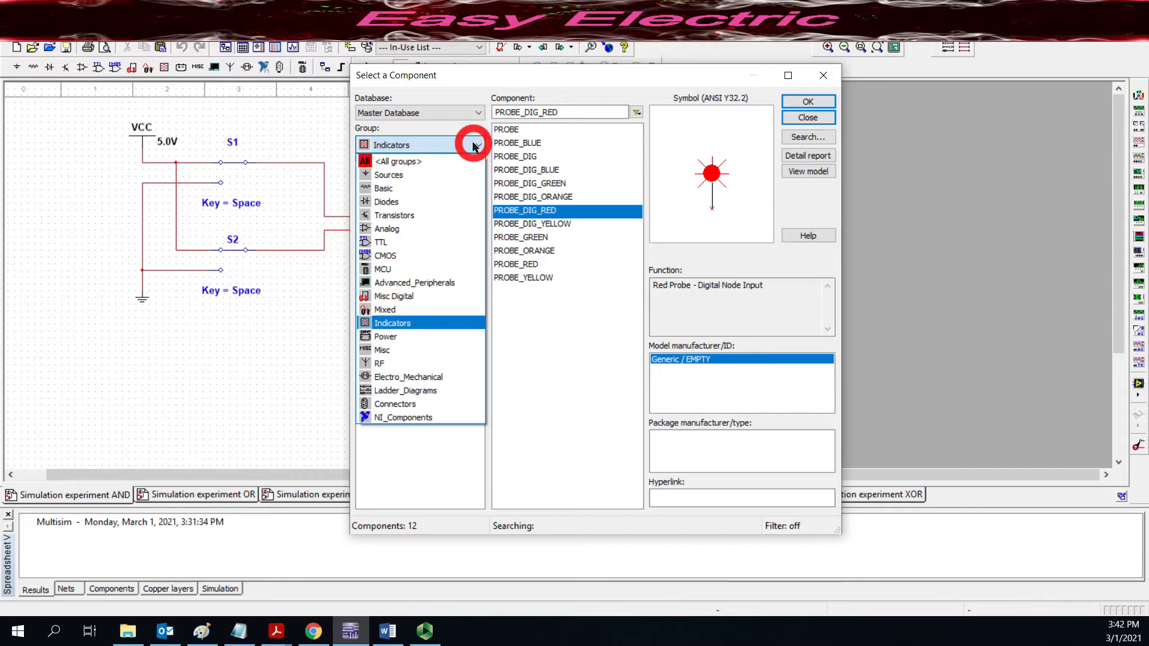
click(430, 188)
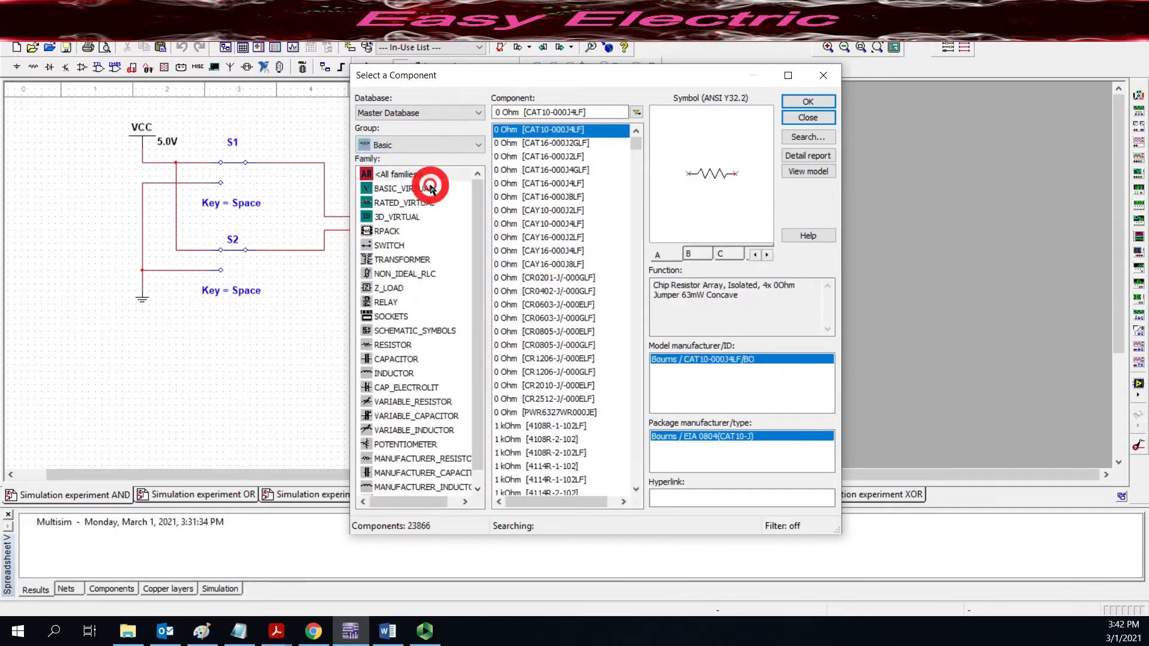
click(386, 245)
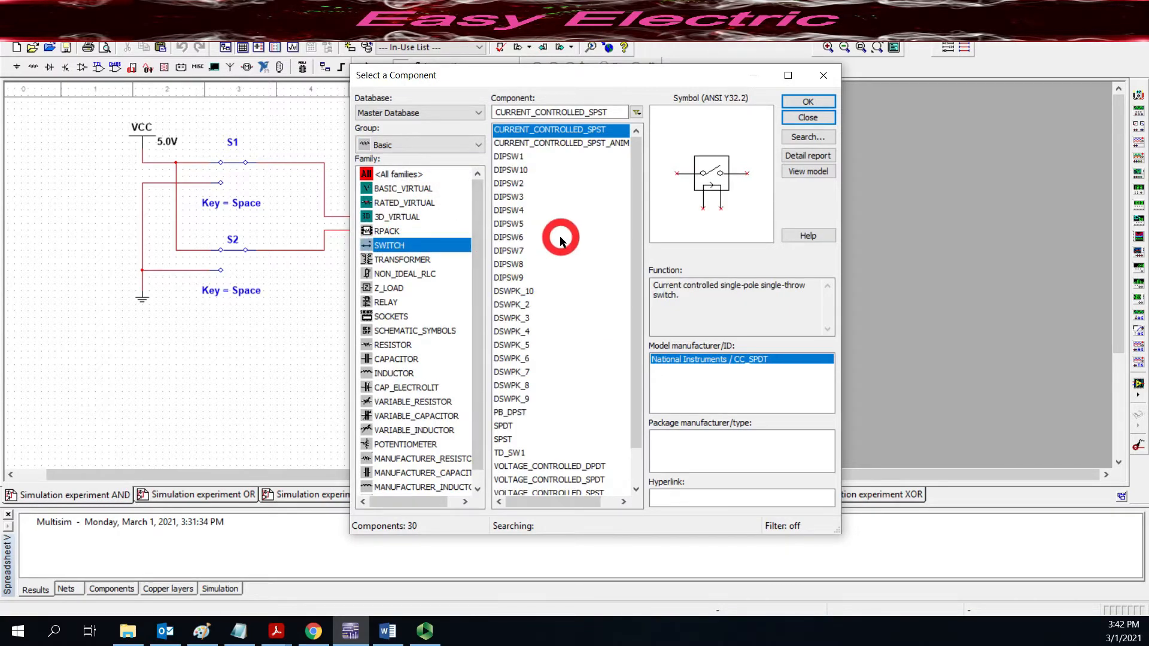
click(510, 428)
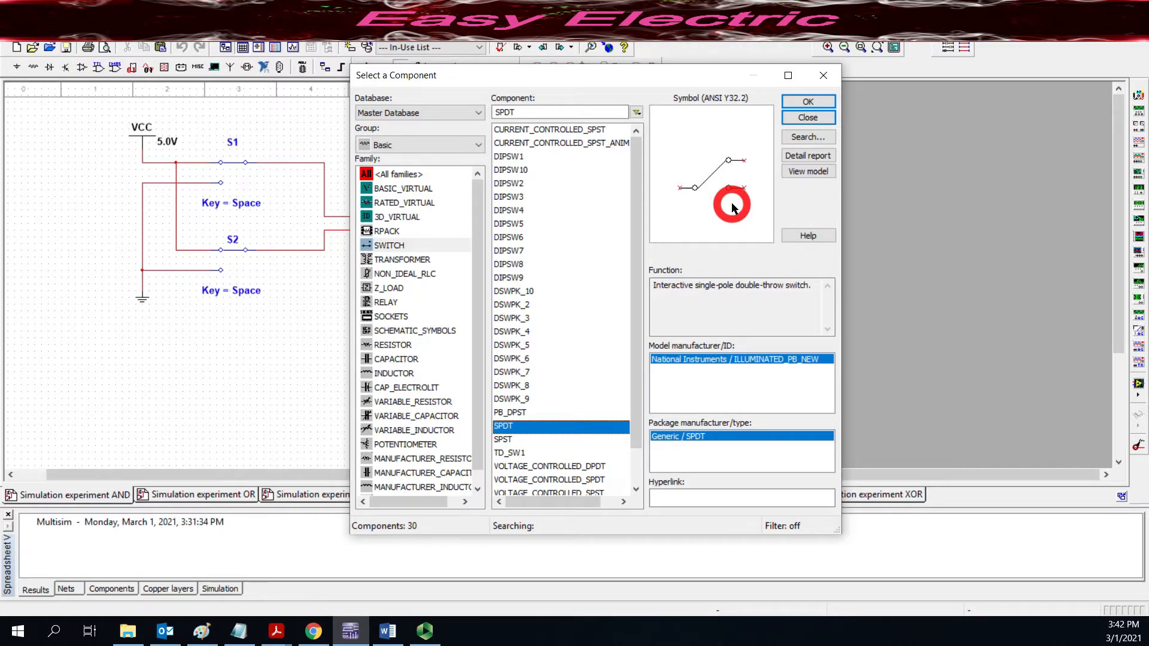
- Preview the GROUND, VDD, V_REF5 and V_REF1 symbols in the POWER_SOURCES family of the Sources group
click(464, 147)
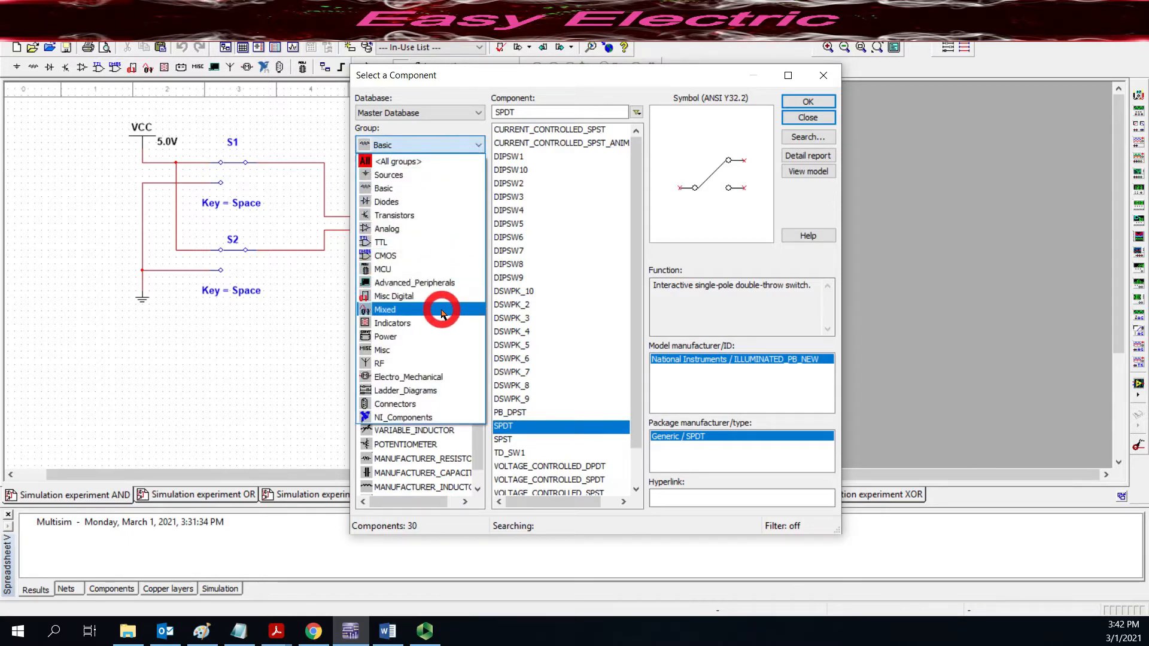
click(420, 176)
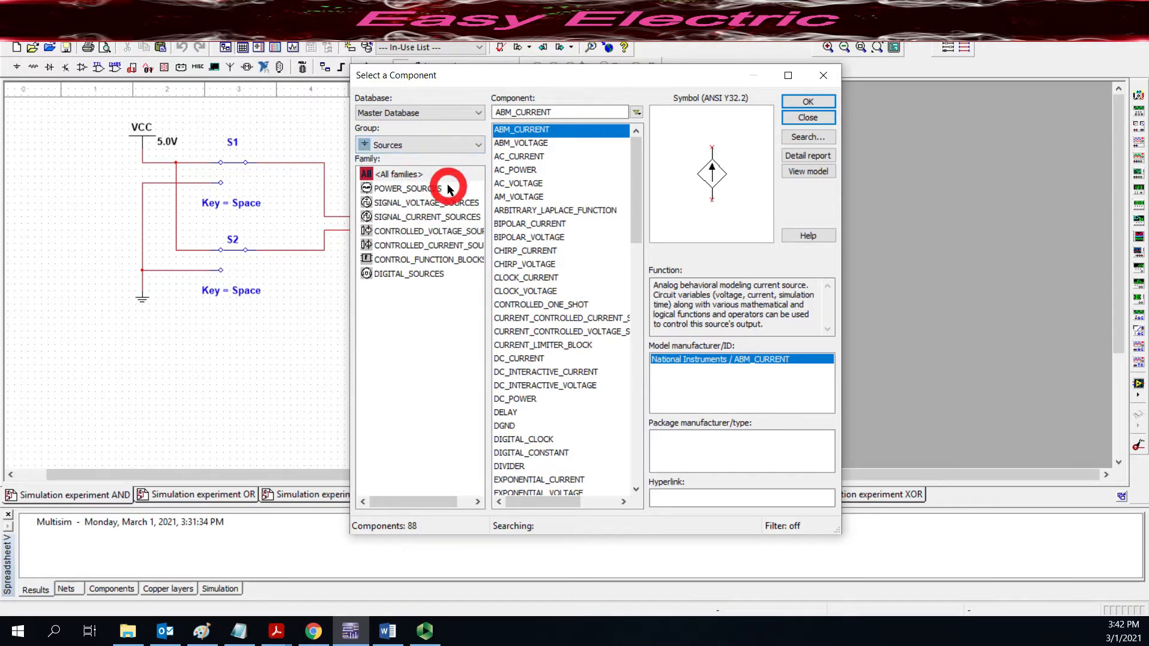
click(427, 190)
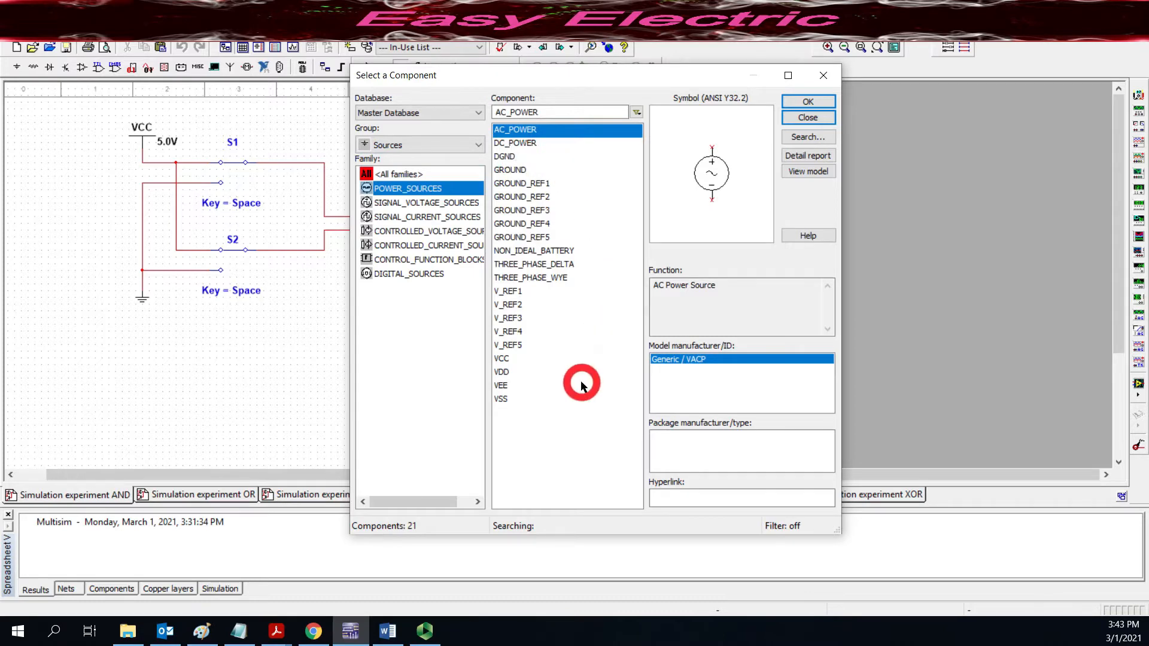
click(513, 171)
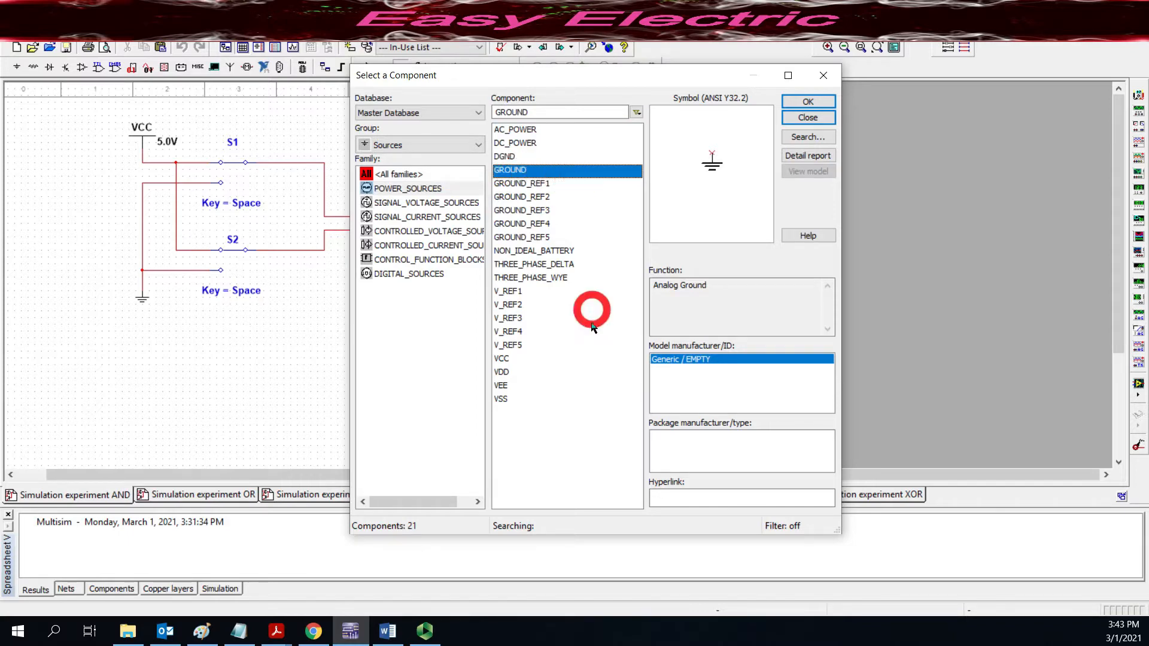
click(507, 374)
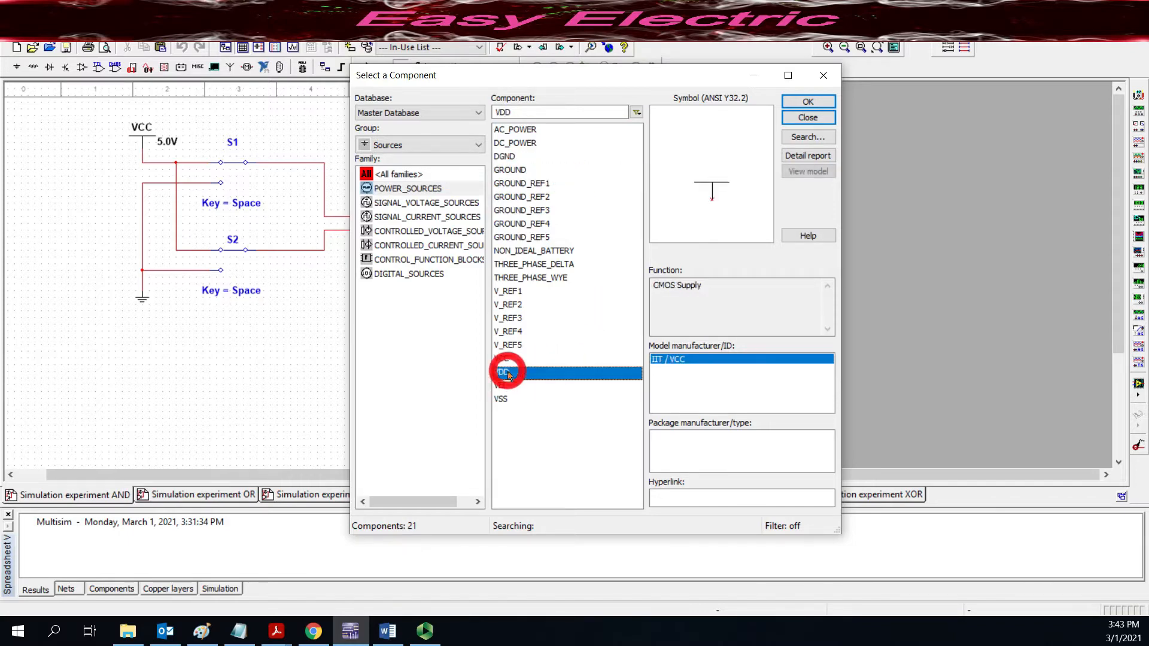
click(521, 346)
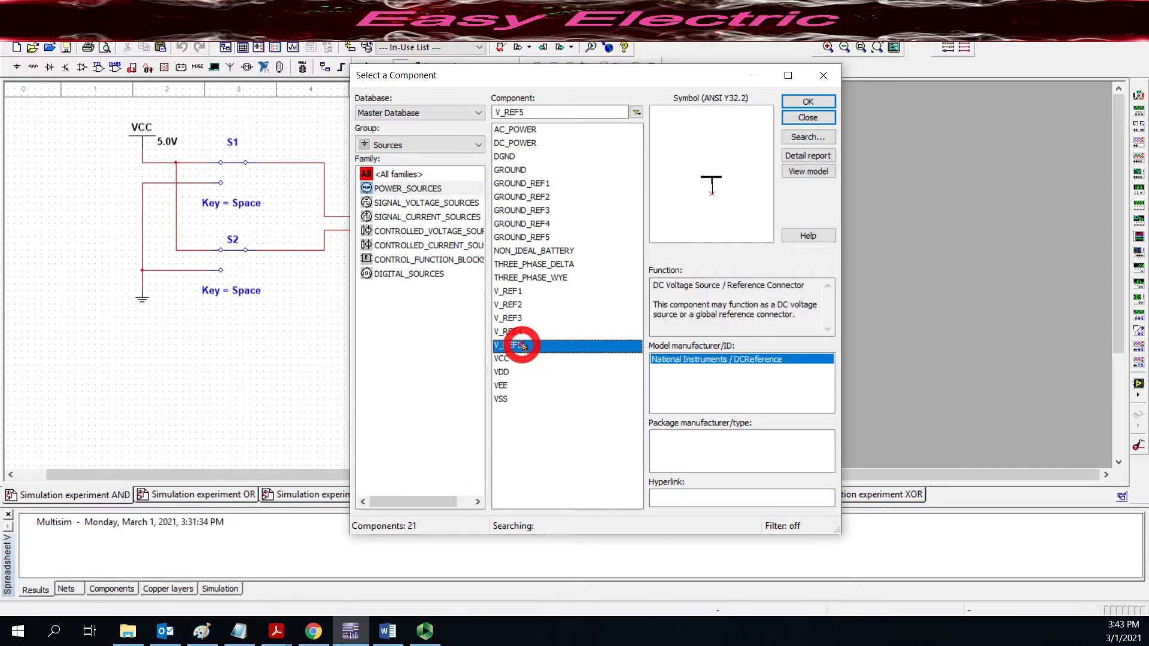
click(517, 293)
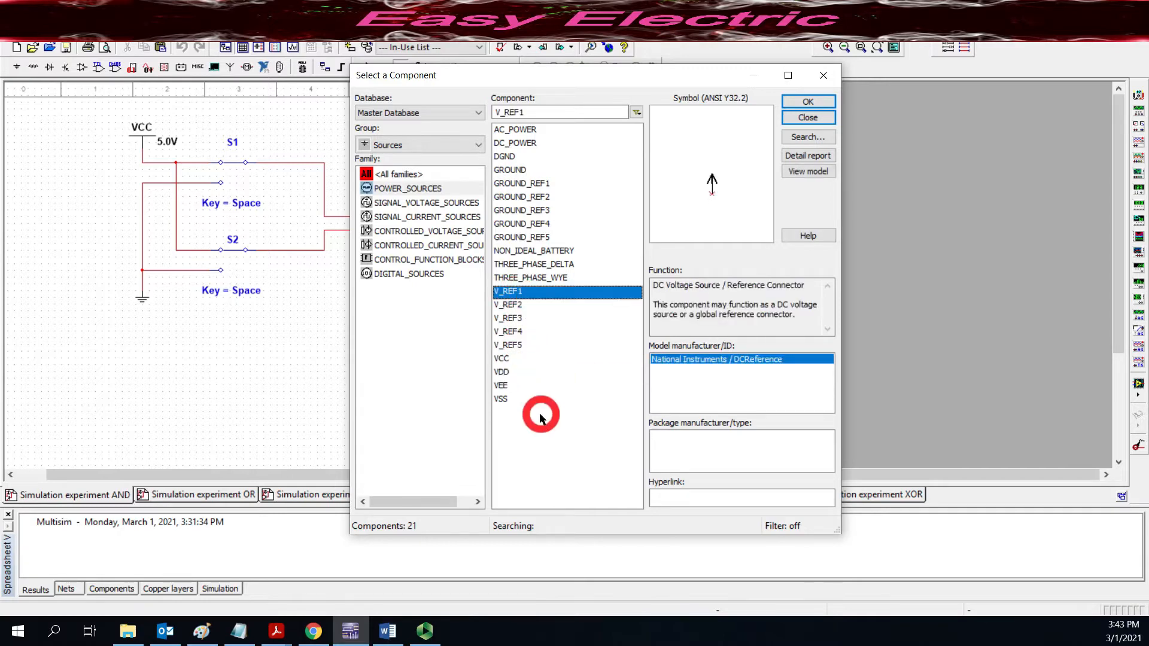
- Preview the VSS and VCC supplies in the POWER_SOURCES family and close the component browser
click(502, 398)
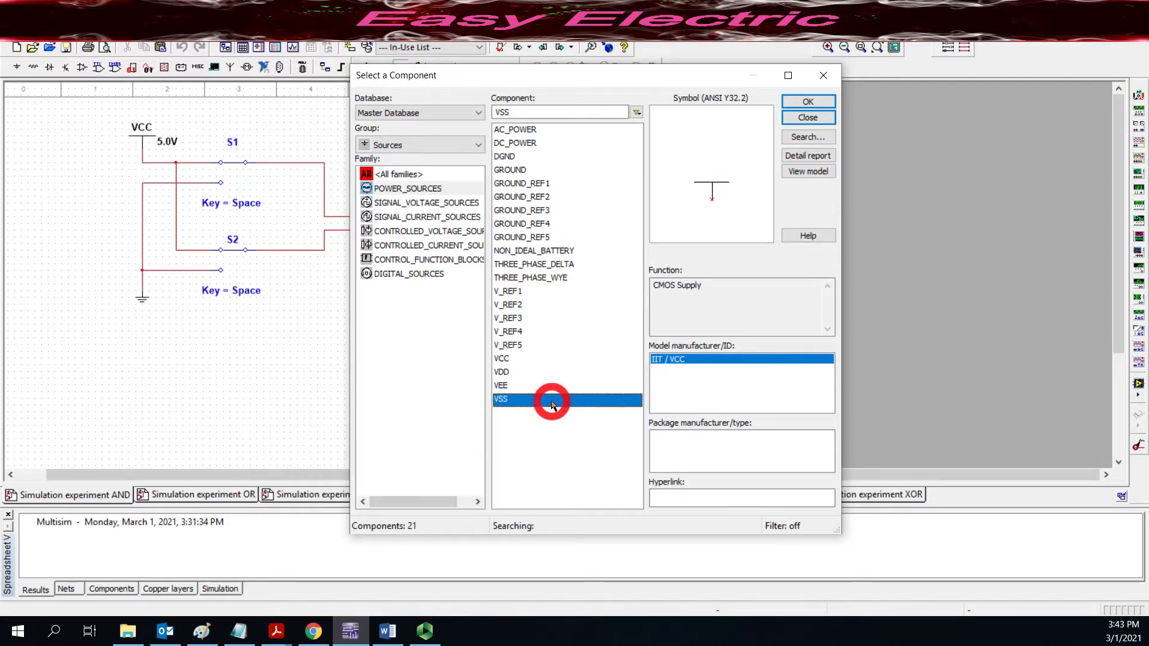
click(510, 360)
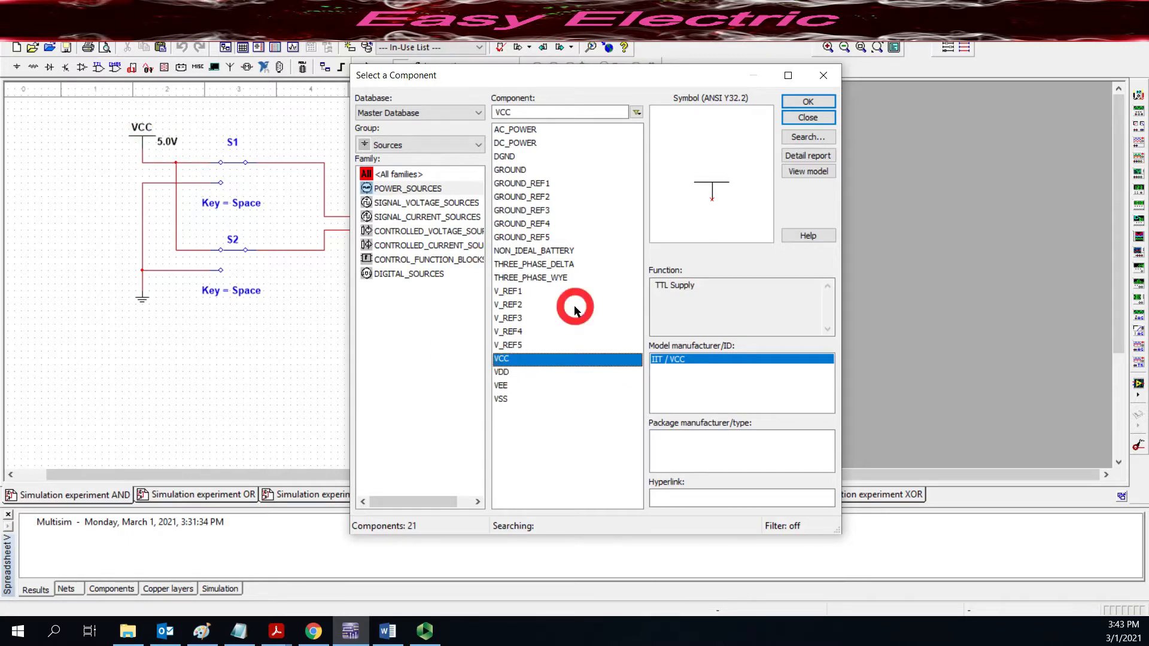
click(814, 119)
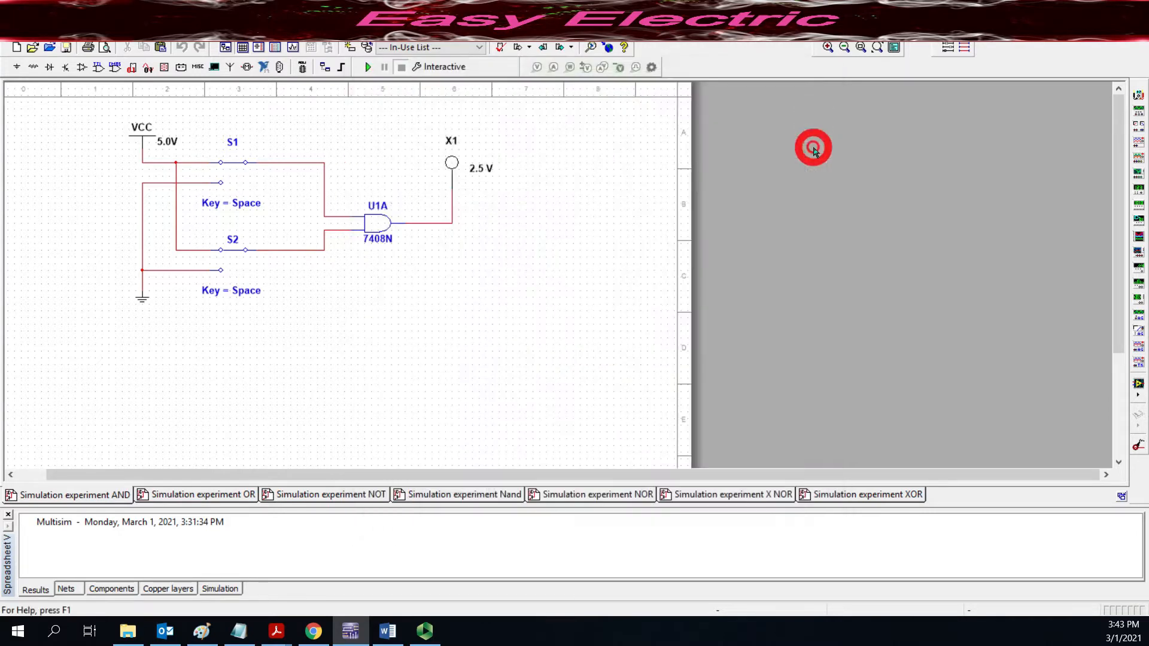
- Run the AND gate experiment's interactive simulation with S1 and S2 both connected to VCC, and stop it
scroll(410, 267, down, 2)
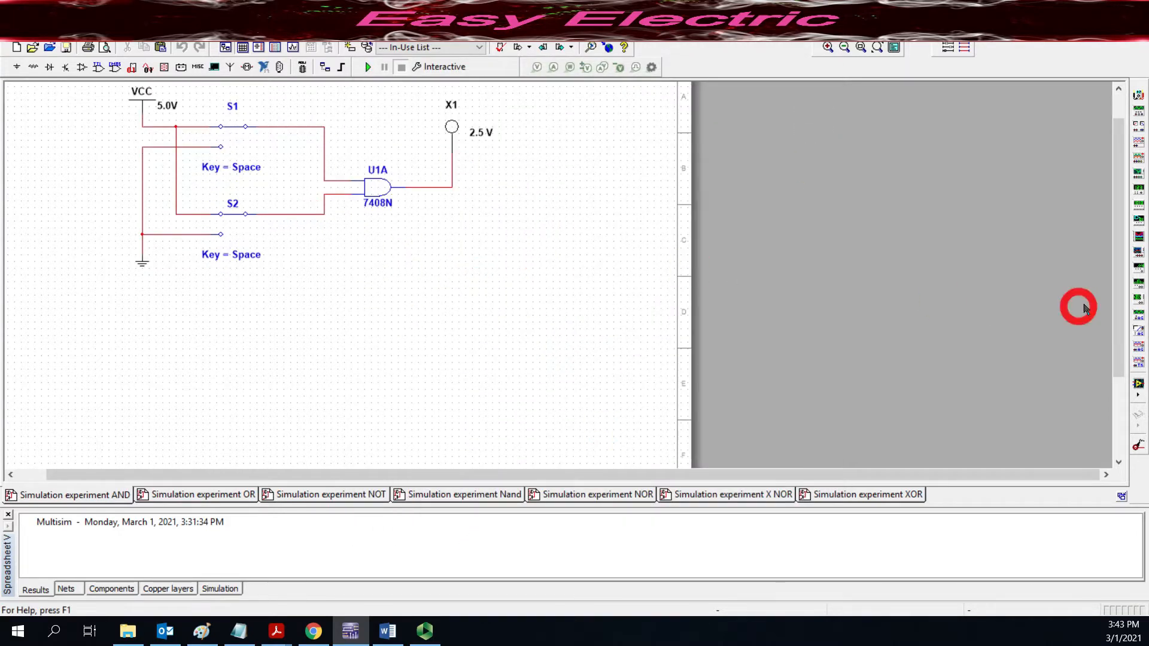
click(1118, 90)
click(1118, 90)
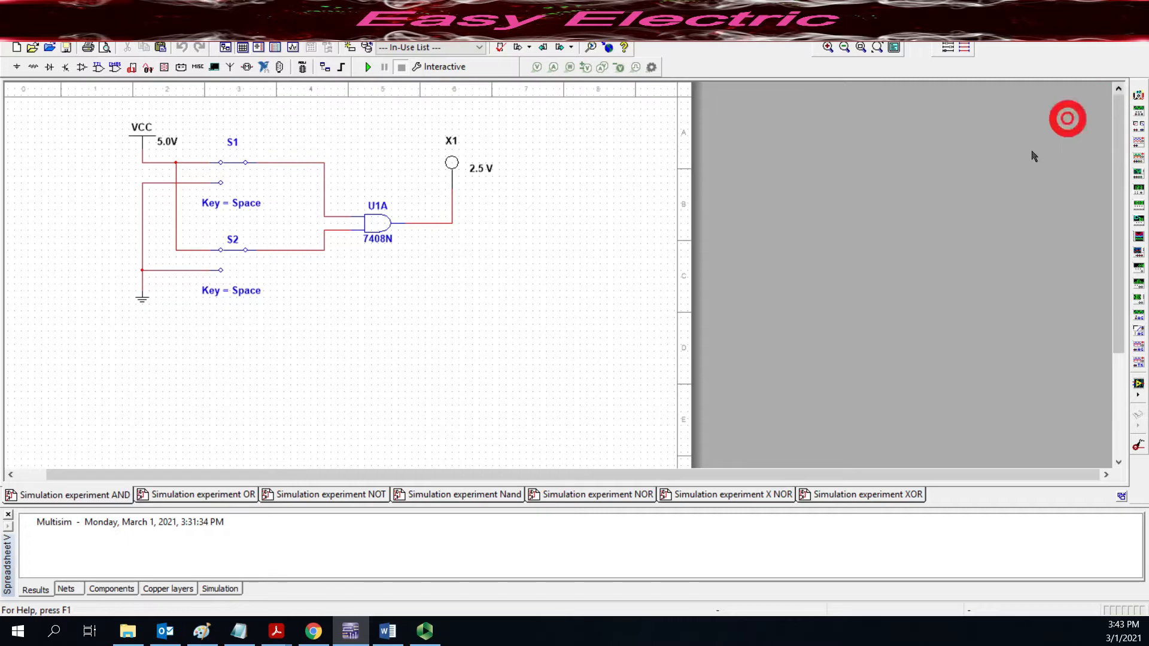
click(368, 67)
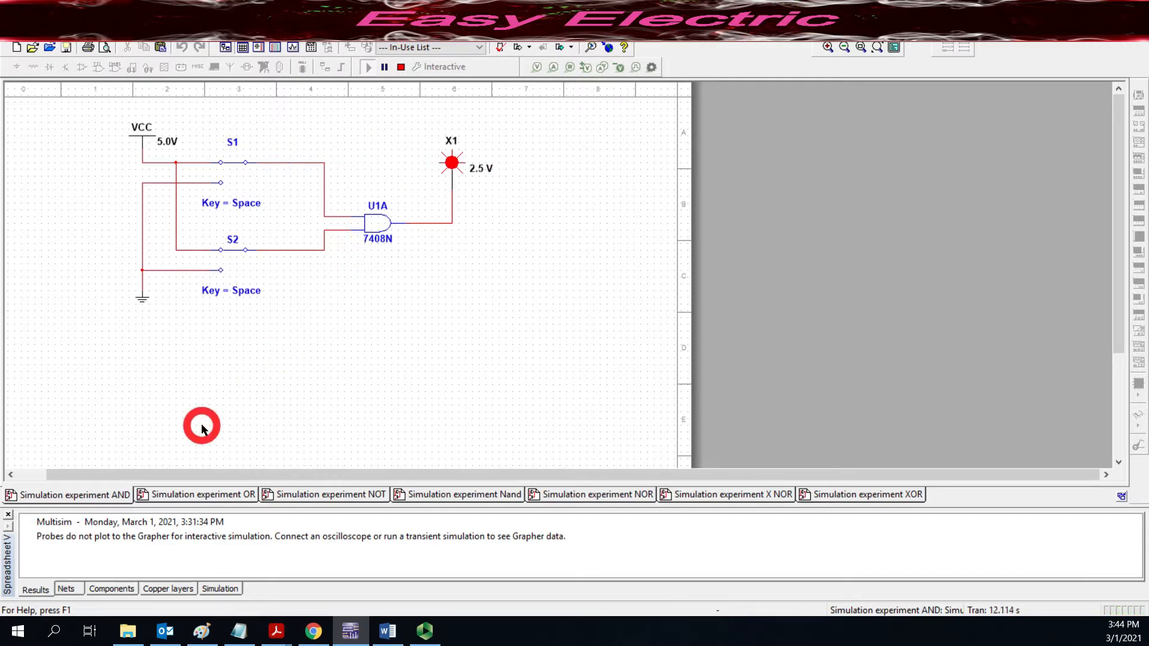
click(211, 495)
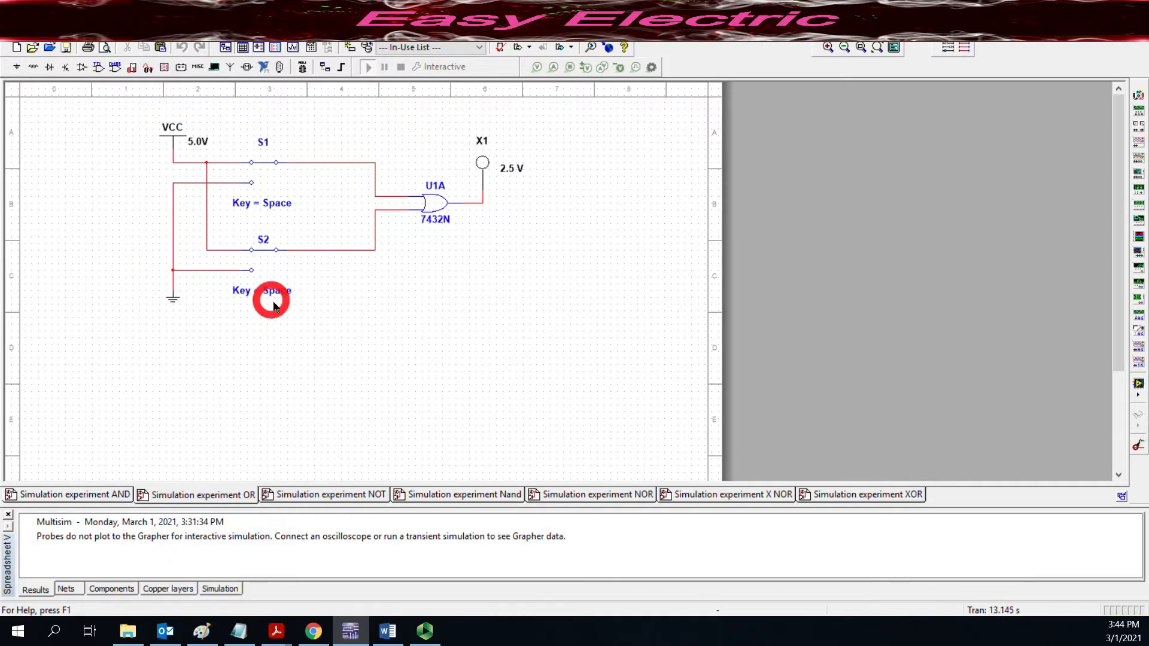
click(48, 493)
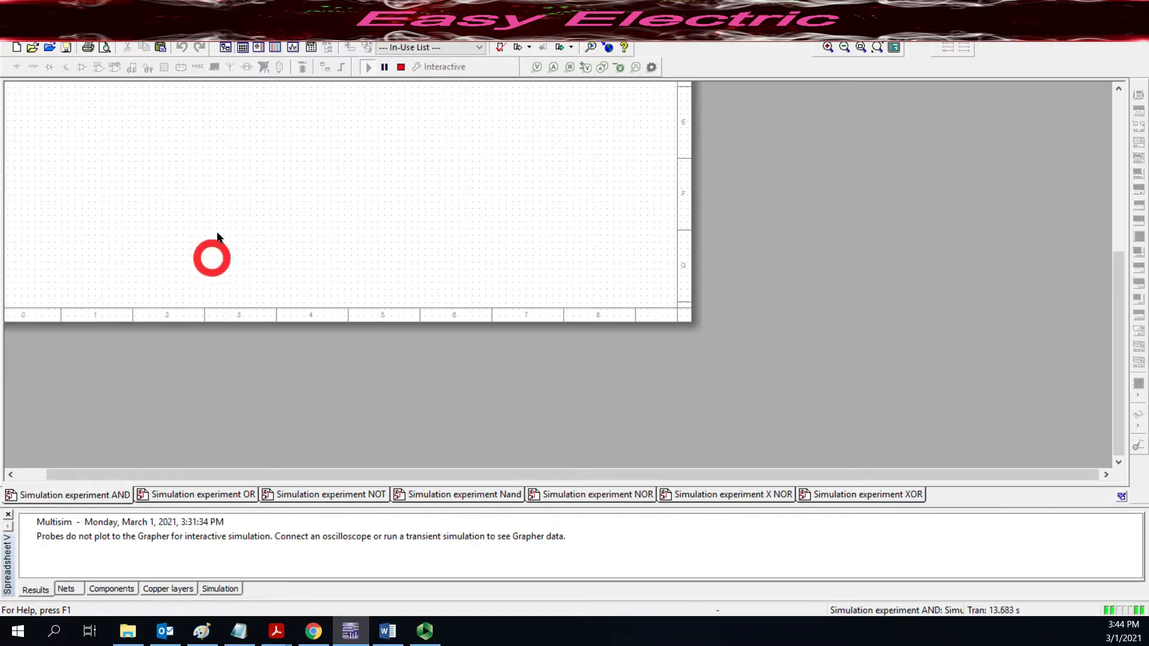
click(400, 68)
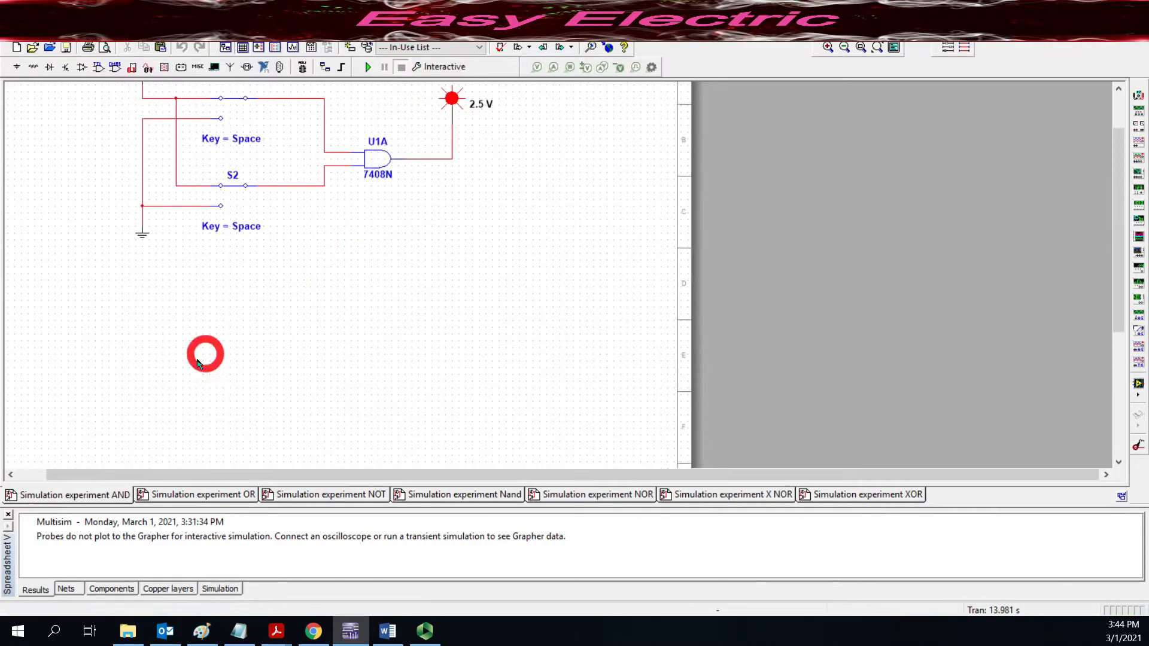
- Simulate the OR gate experiment, toggling S1 and S2 until both connect to ground, and stop the simulation
click(192, 494)
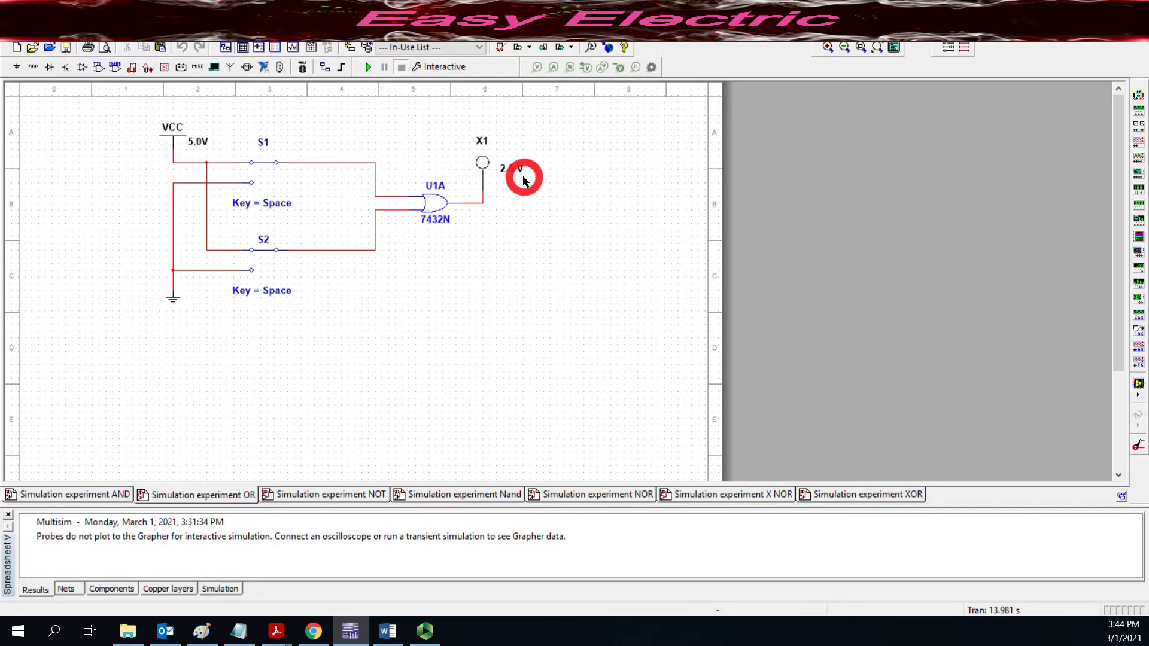
click(369, 66)
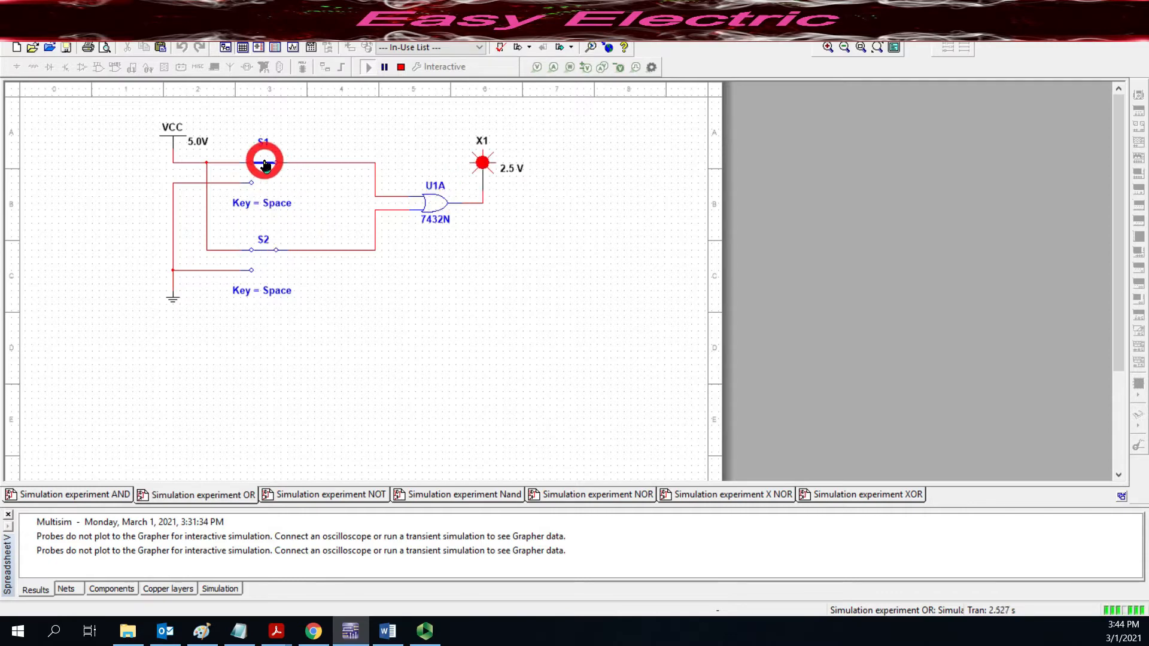
click(262, 256)
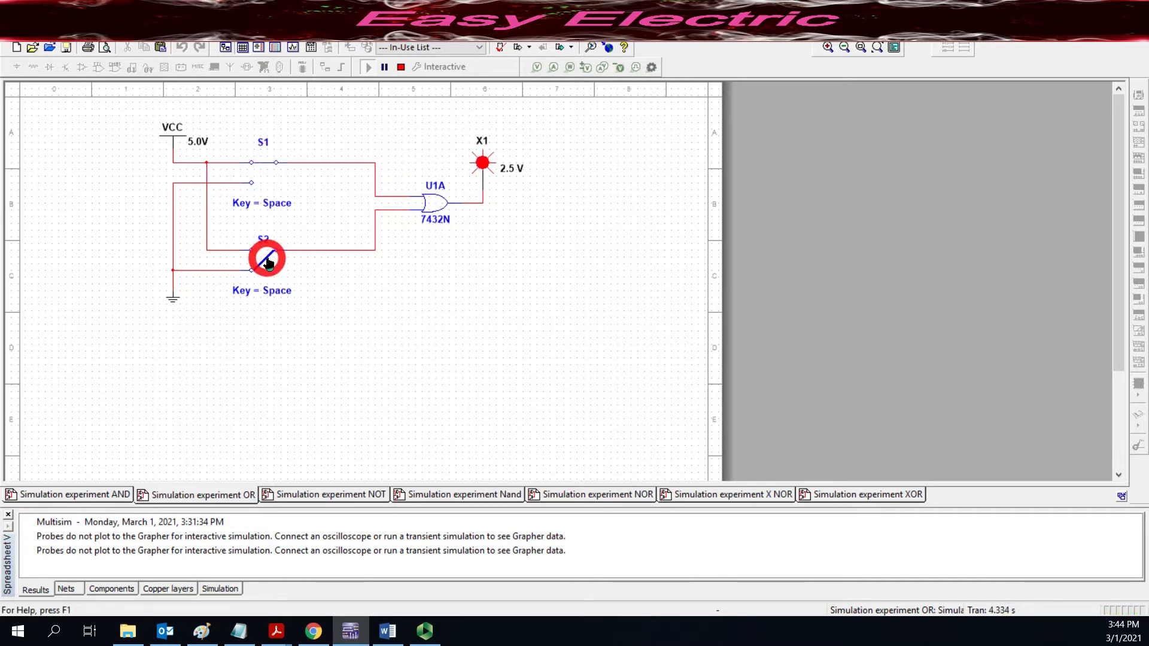
click(266, 260)
click(267, 171)
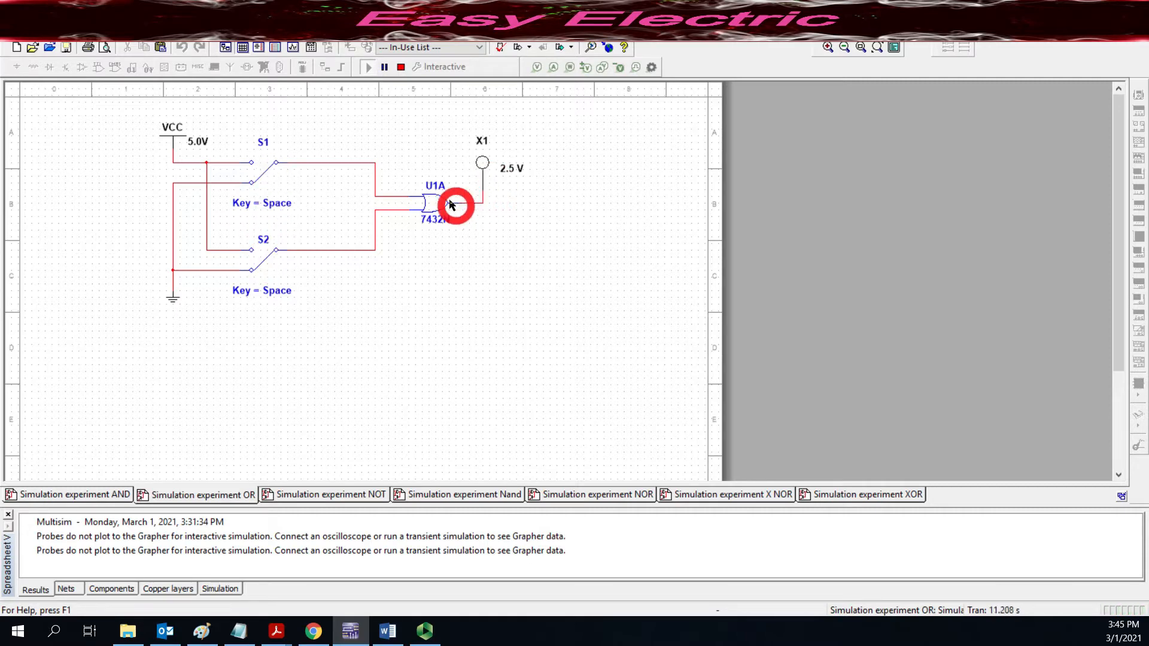
click(401, 70)
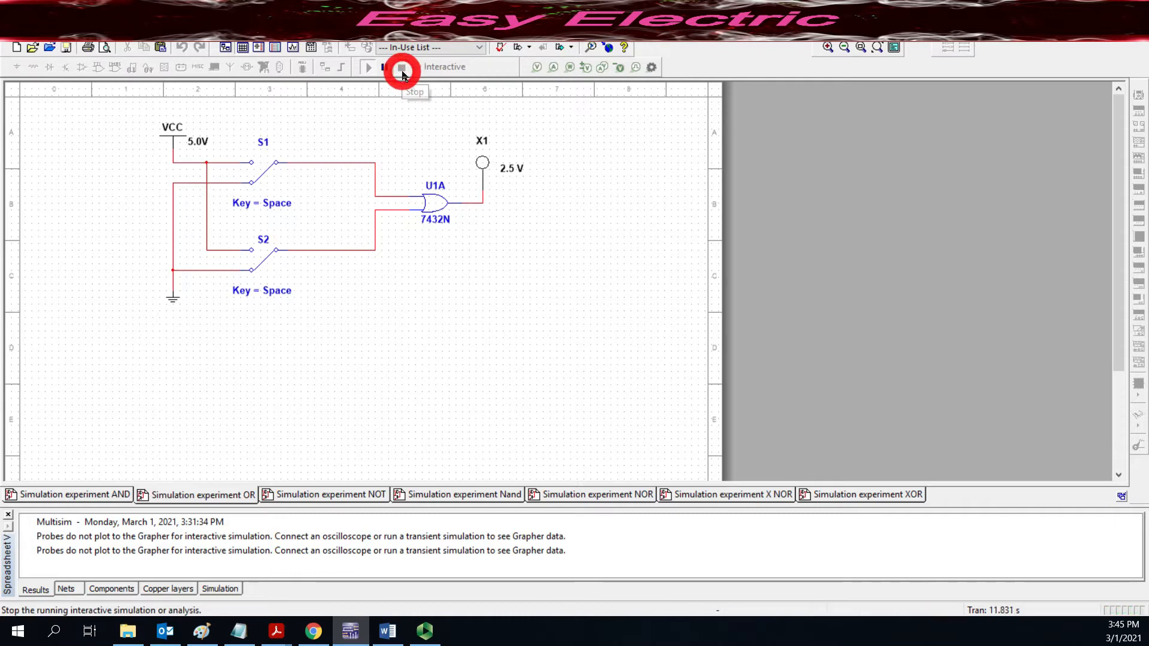
- Simulate the NOT gate experiment, switch S1 from ground to VCC, and stop the simulation
click(322, 496)
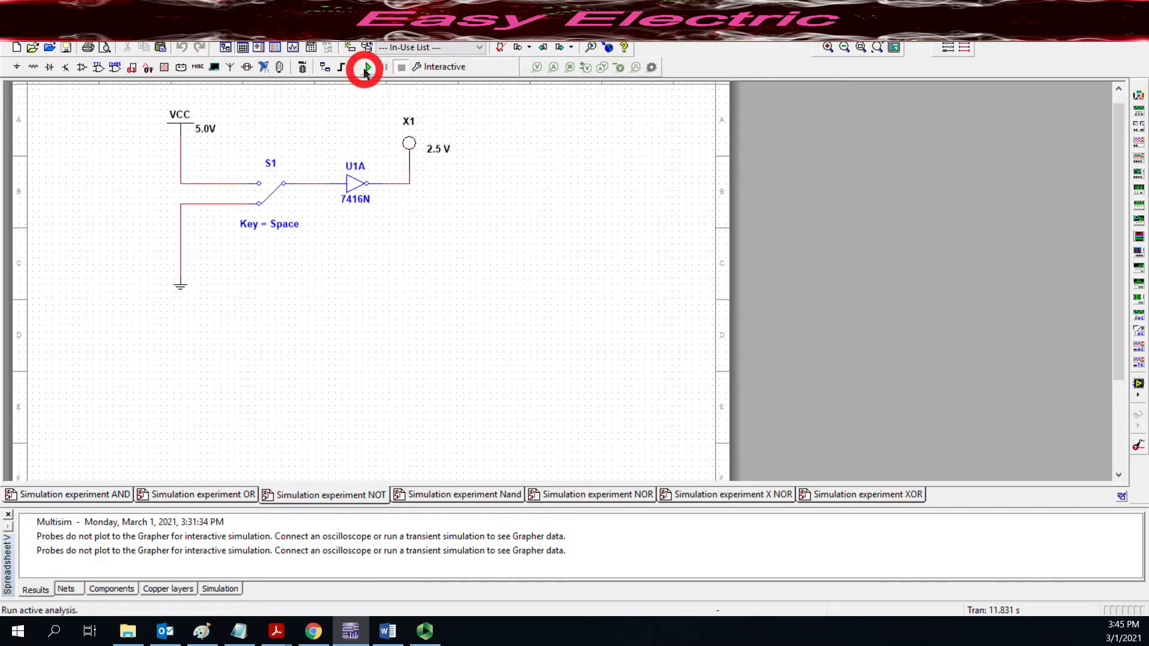
click(368, 66)
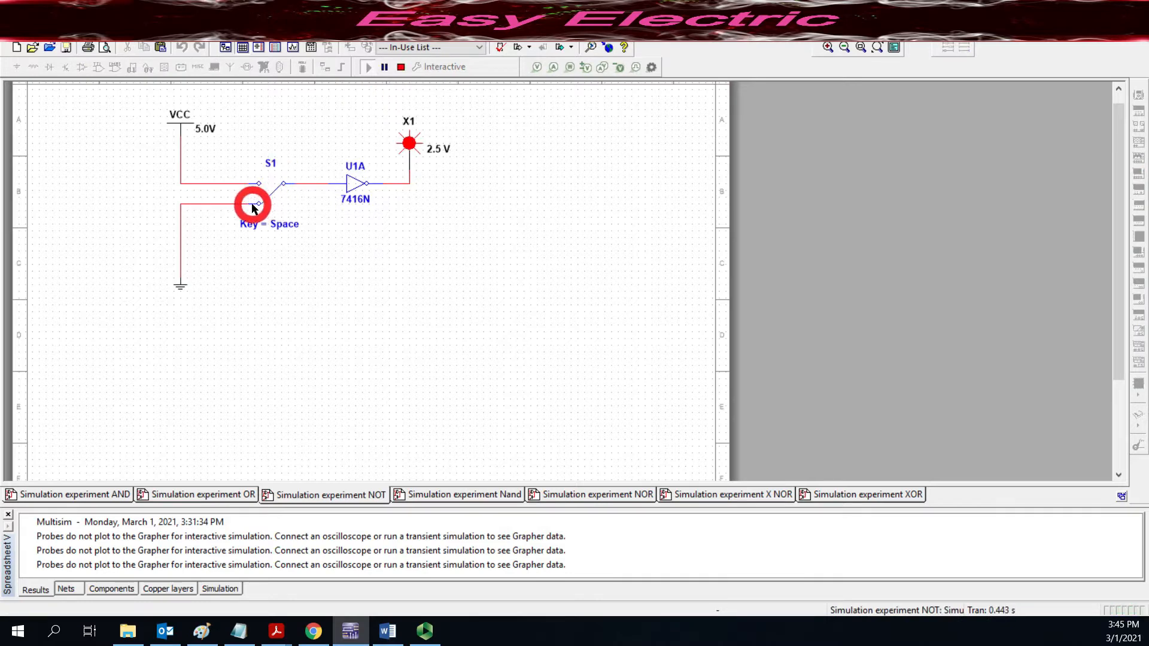
click(275, 195)
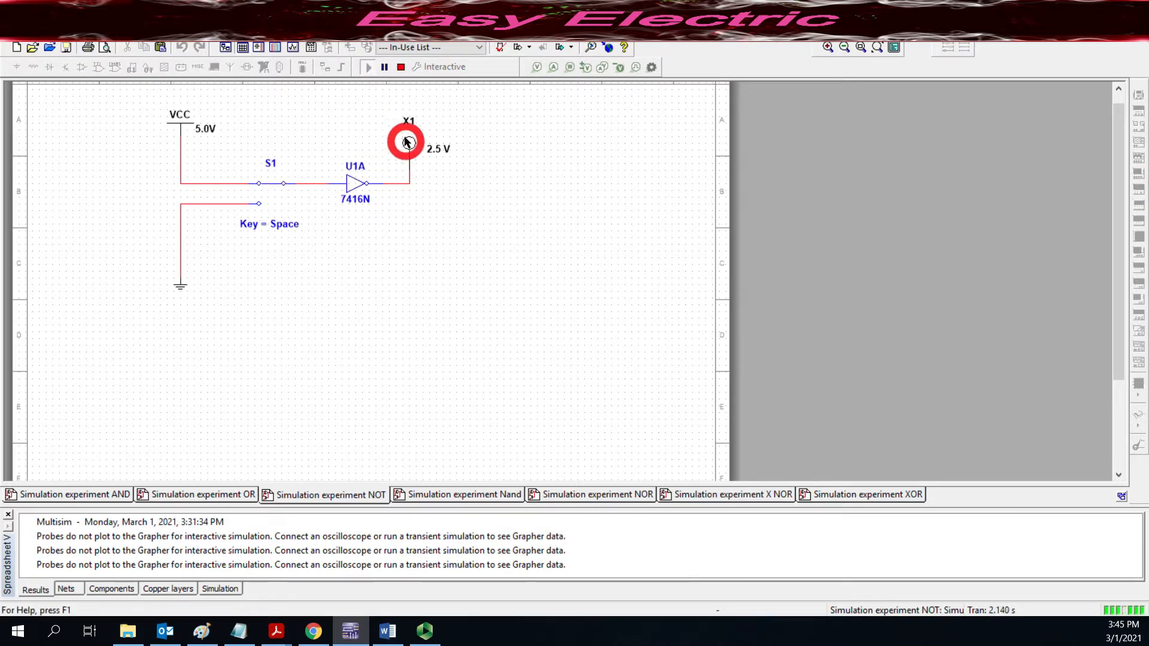
click(401, 69)
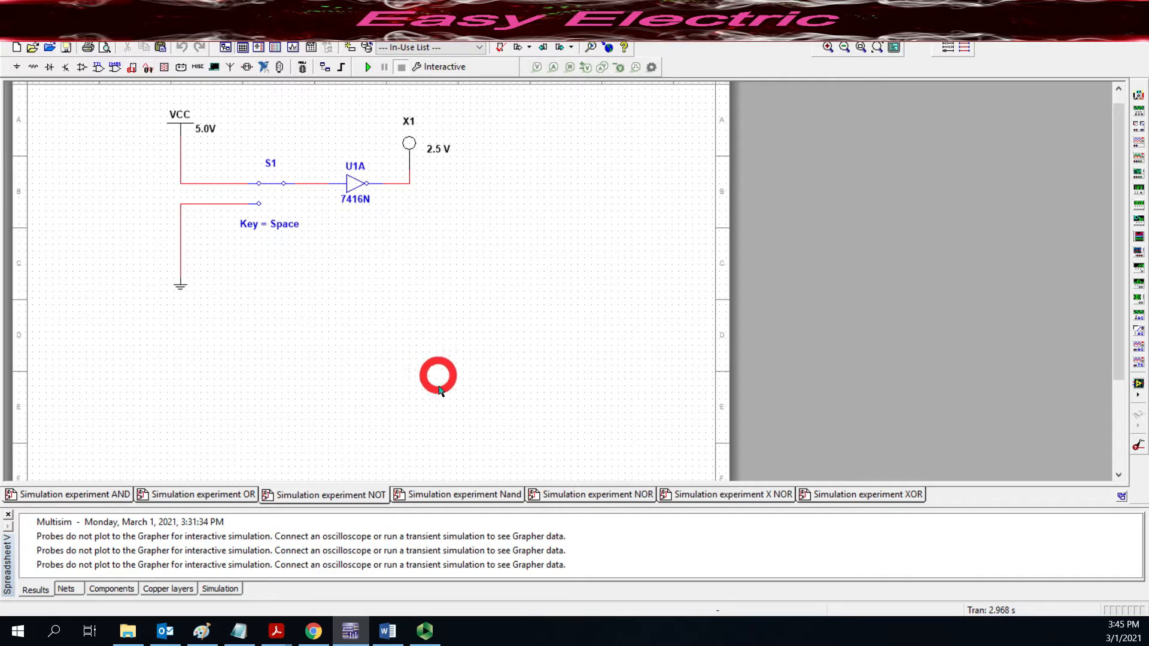
- Simulate the NAND gate experiment, toggling S1 and S2 through input combinations until both connect to ground, and stop the simulation
click(463, 497)
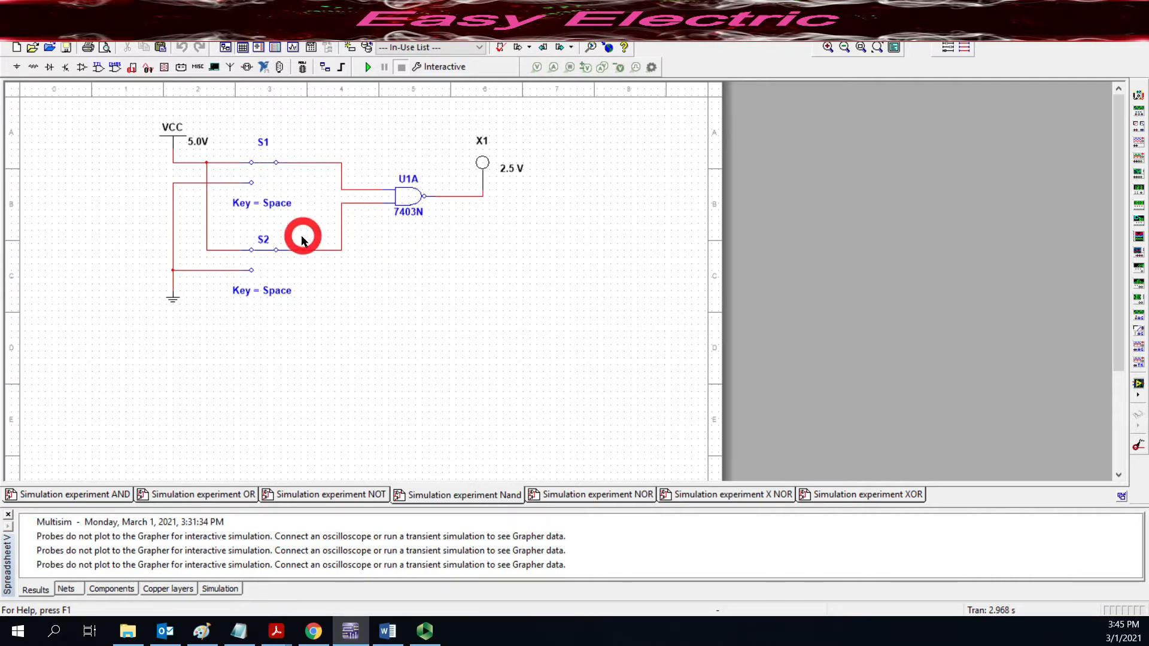
click(369, 68)
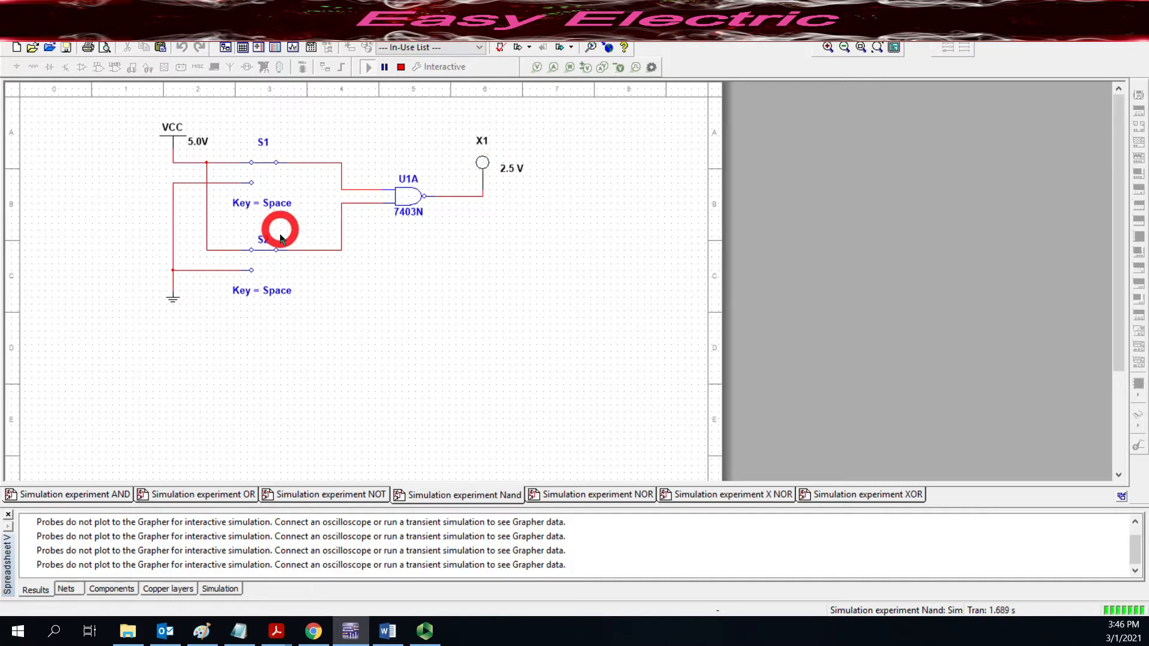
click(263, 254)
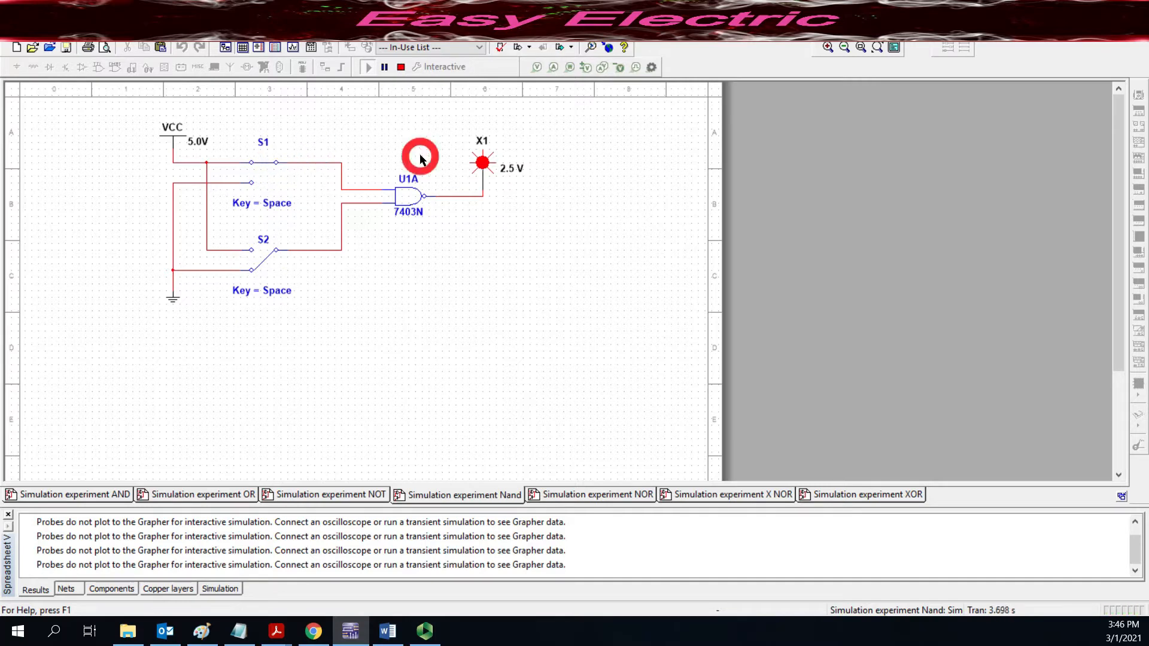
click(277, 258)
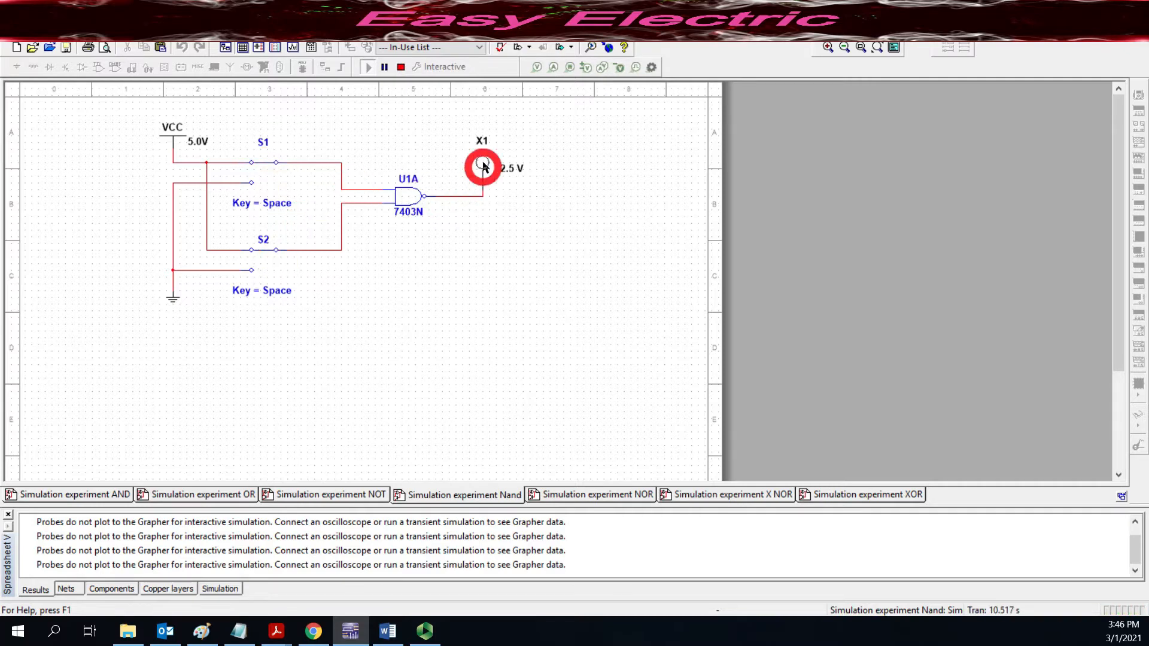
click(261, 168)
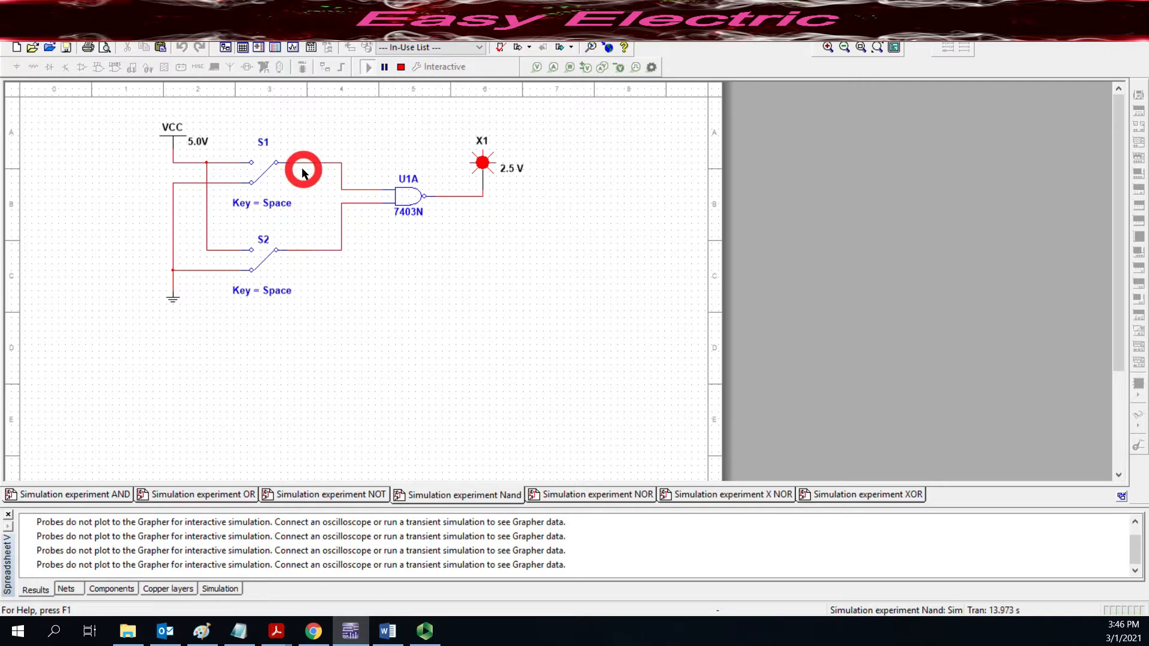
click(405, 67)
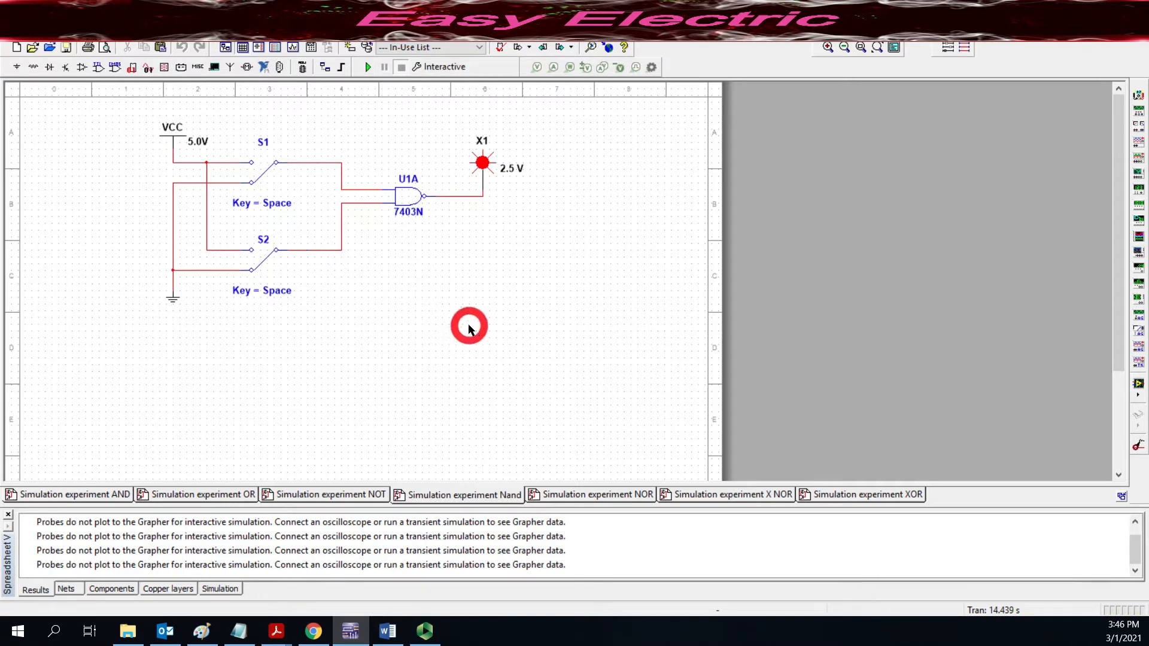
- Simulate the NOR gate experiment, toggling S1 and S2 through input combinations until both connect to ground, and stop the simulation
click(593, 493)
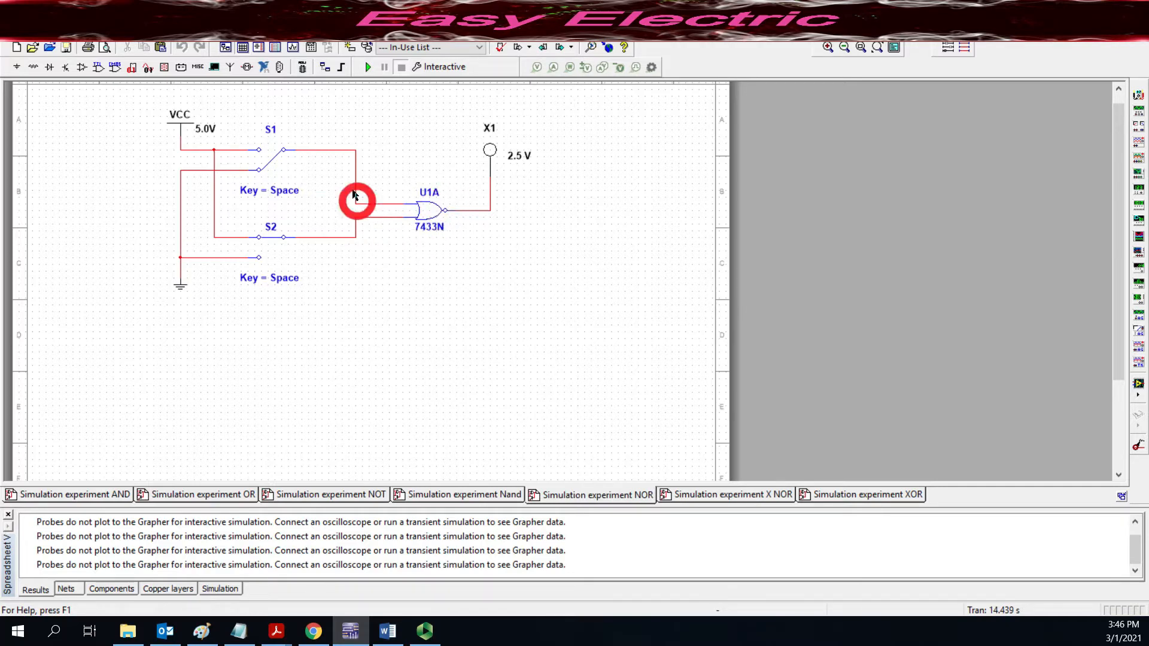
click(366, 65)
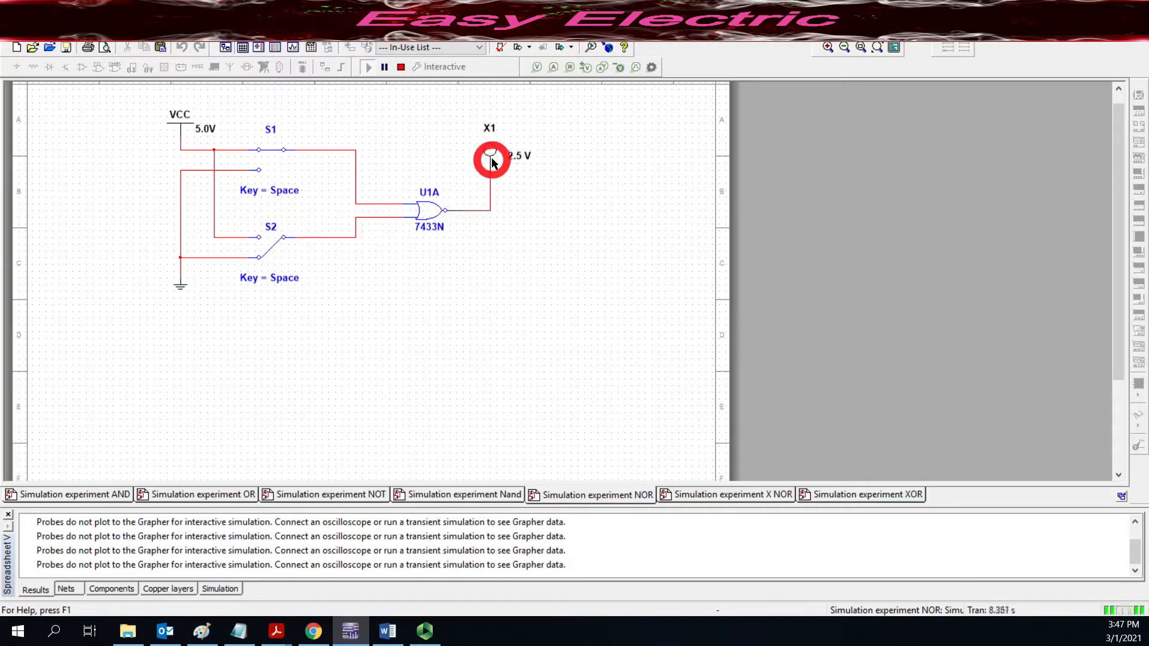
click(273, 157)
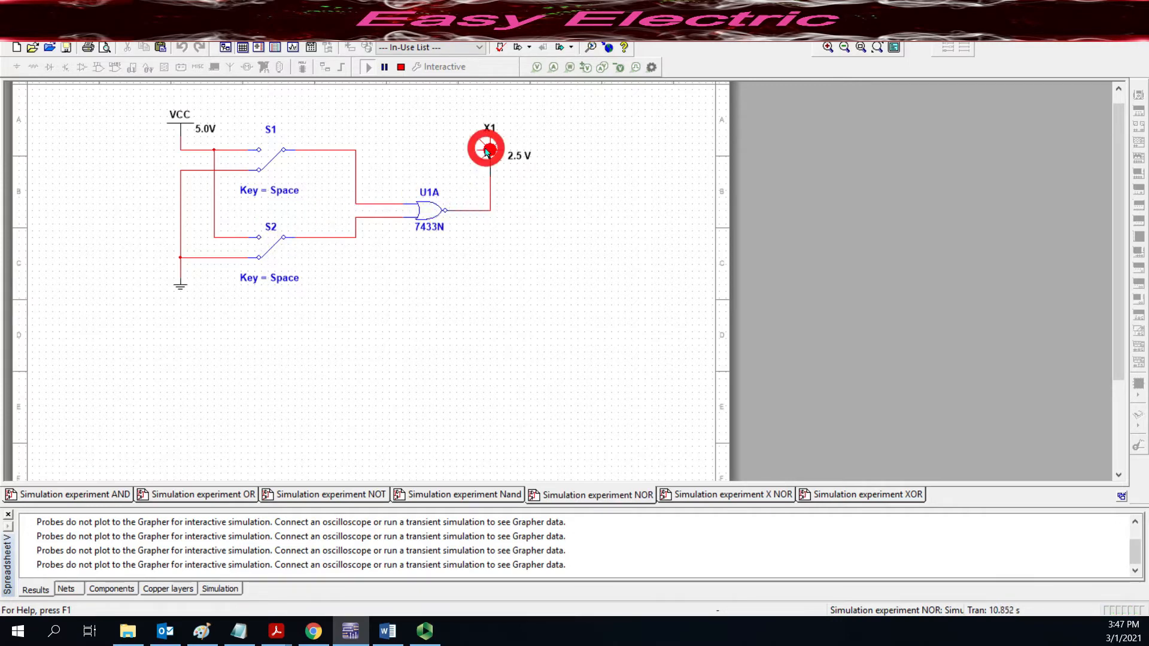
click(273, 165)
click(272, 247)
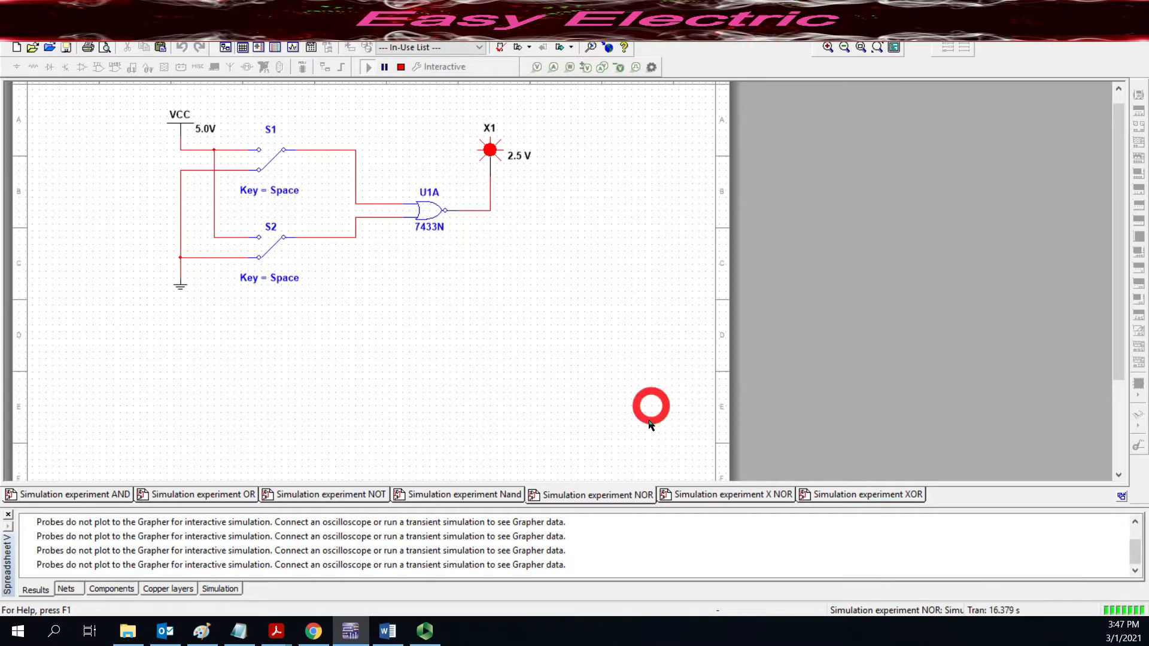
click(399, 69)
- Simulate the XOR gate experiment, toggling S1 and S2 until both connect to ground, then open the X NOR experiment and stop the simulation
click(720, 497)
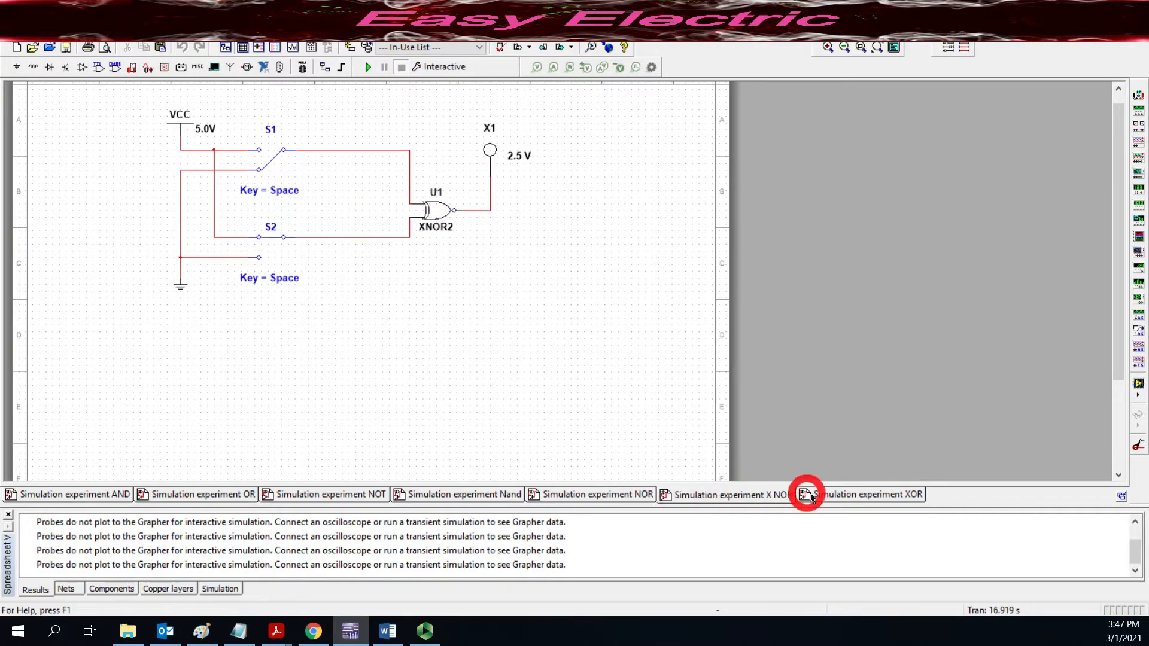
click(837, 494)
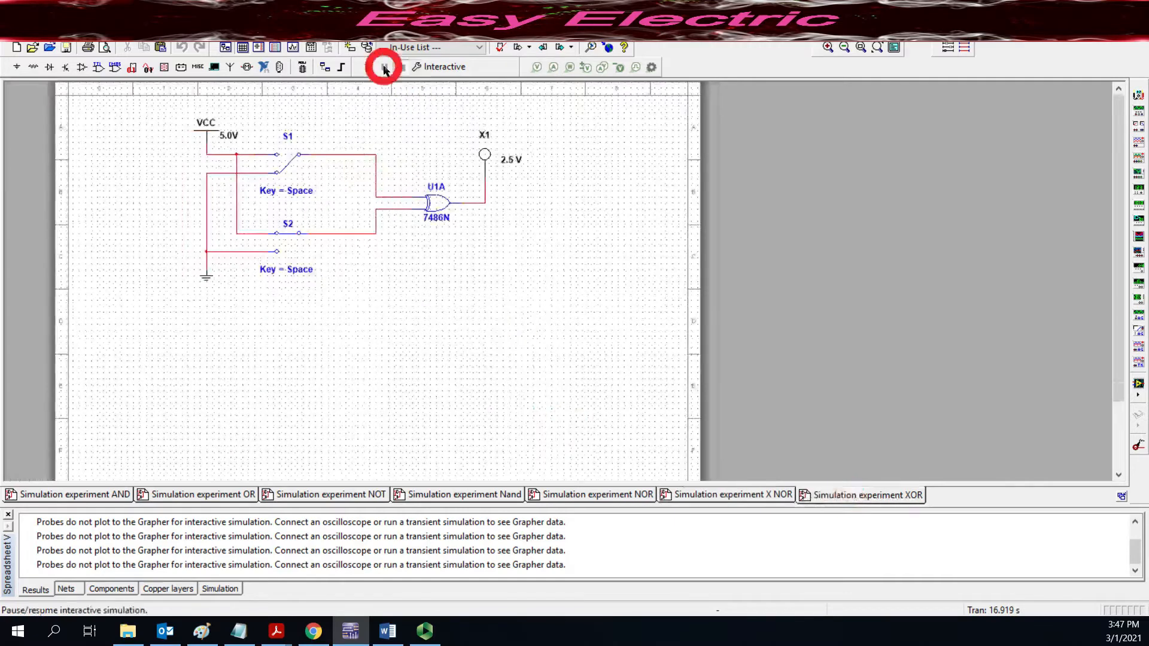
click(368, 68)
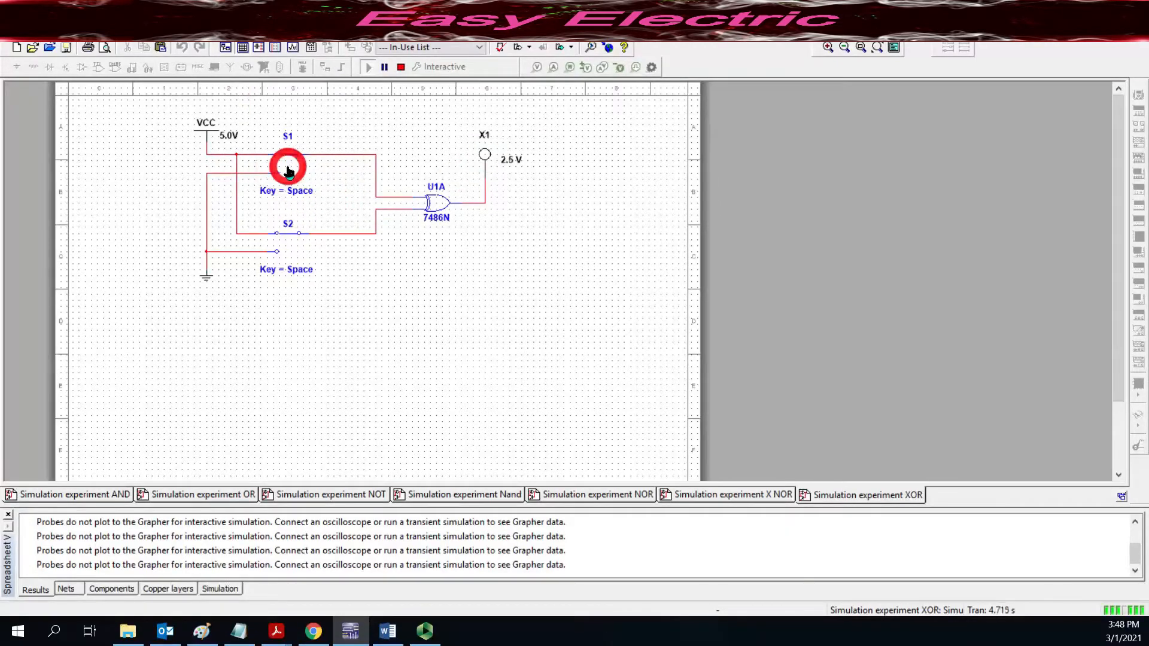
click(286, 235)
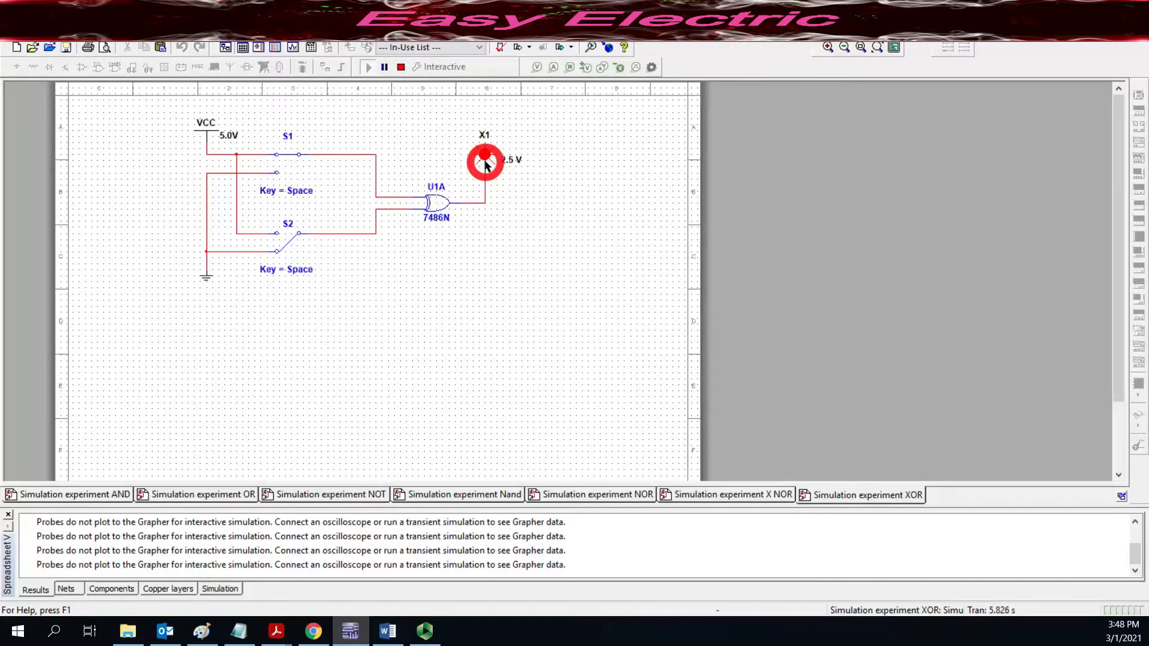
click(283, 235)
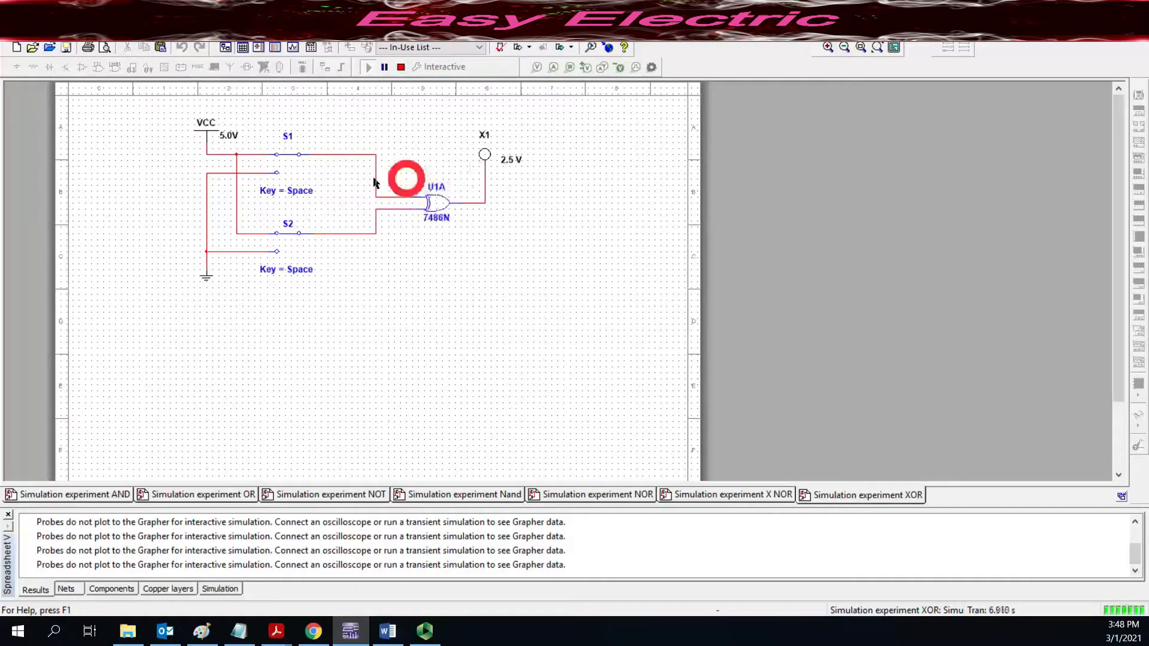
click(290, 242)
click(481, 161)
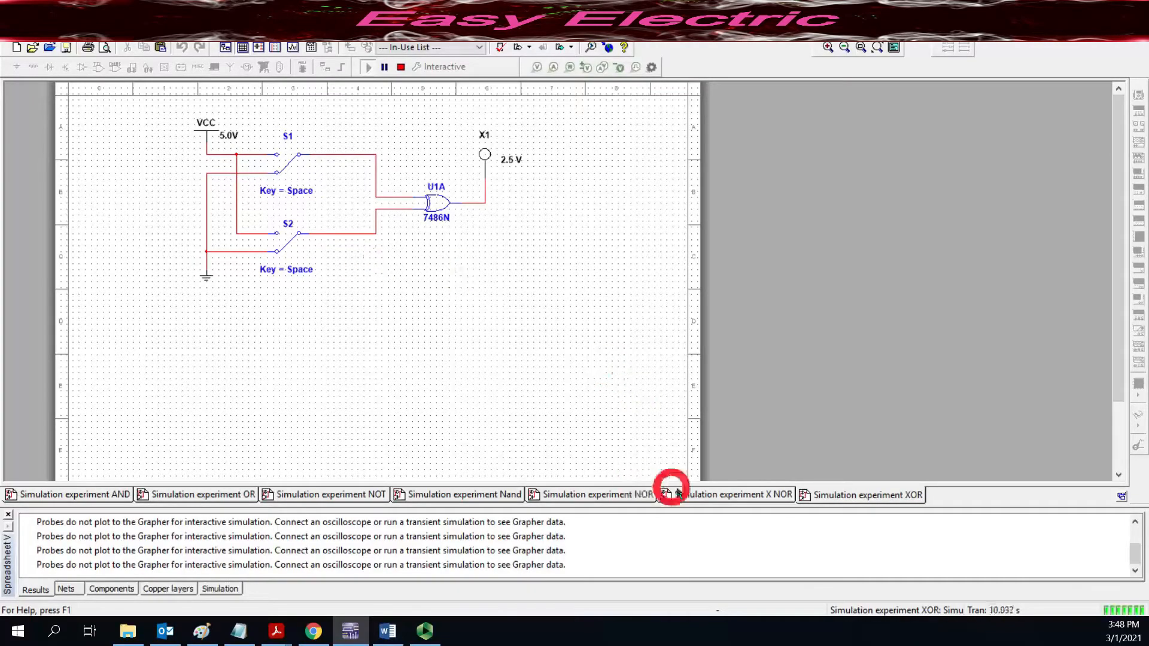
click(734, 497)
click(401, 66)
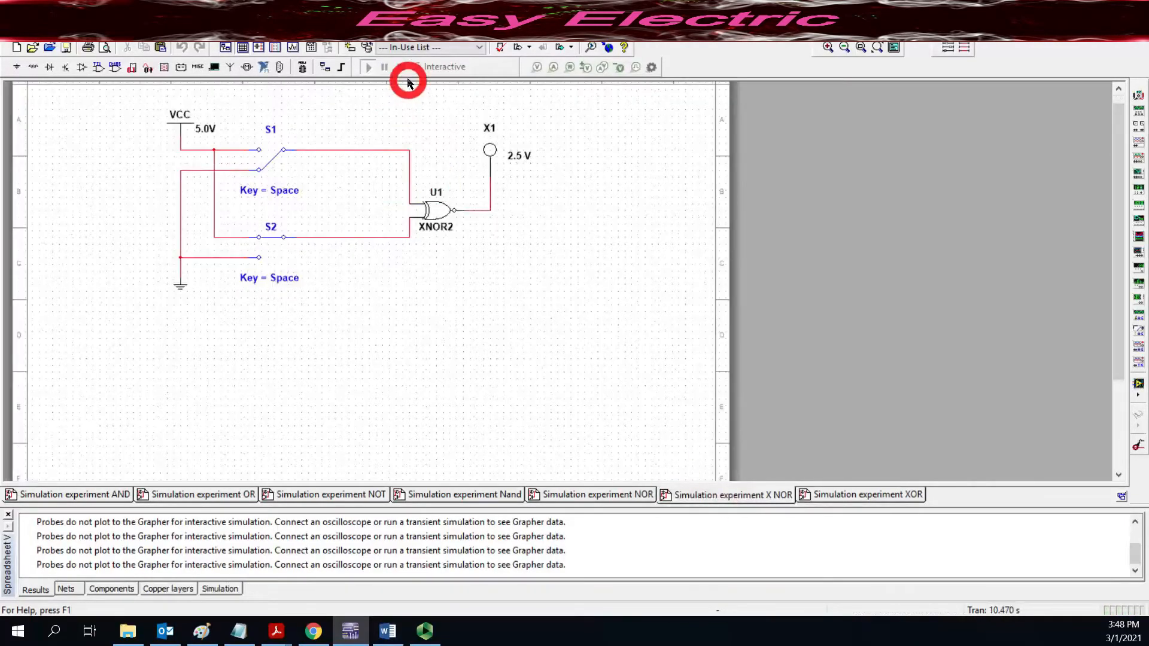
- Stop the running simulation of the XOR gate experiment and return to the X NOR experiment
click(860, 494)
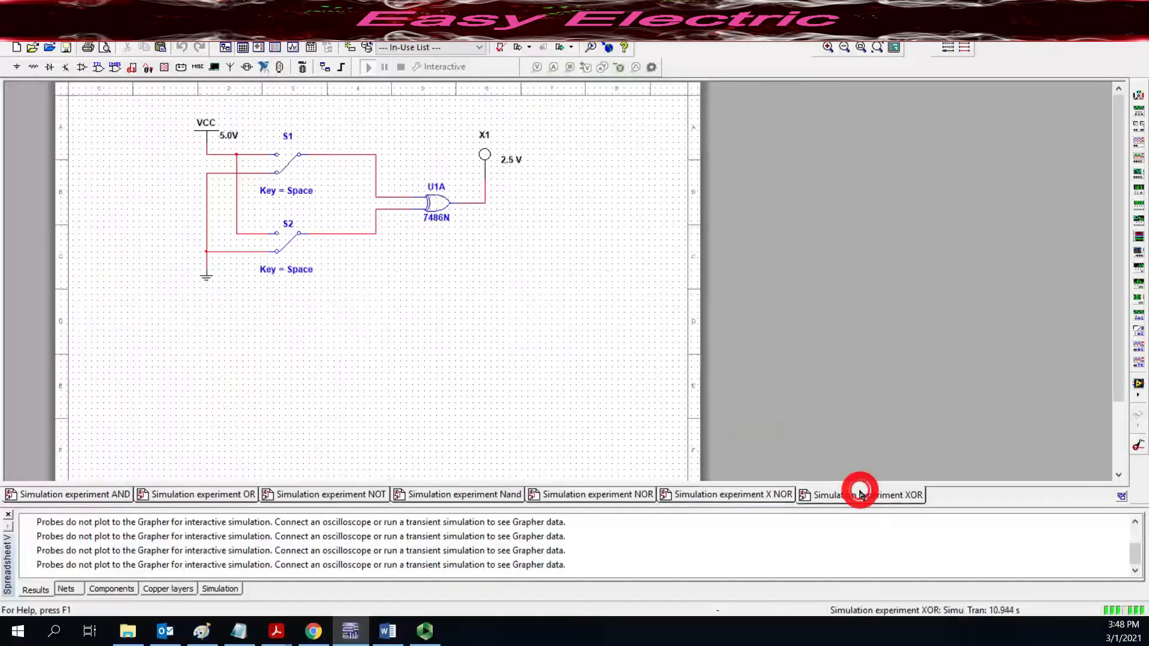
click(399, 68)
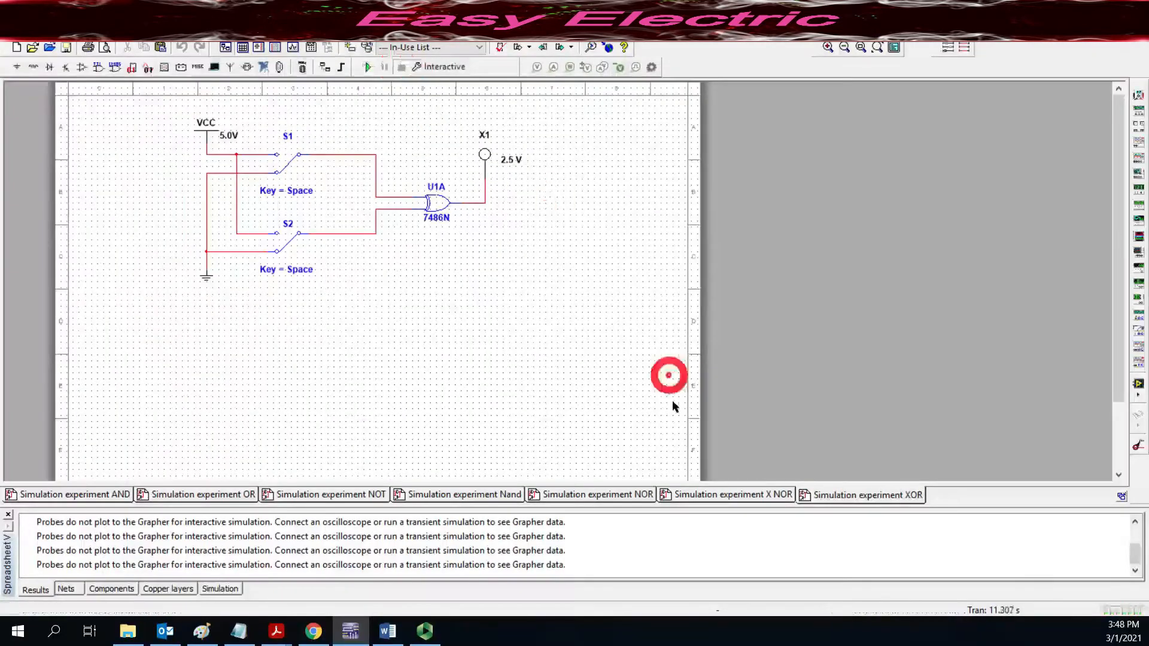
click(747, 495)
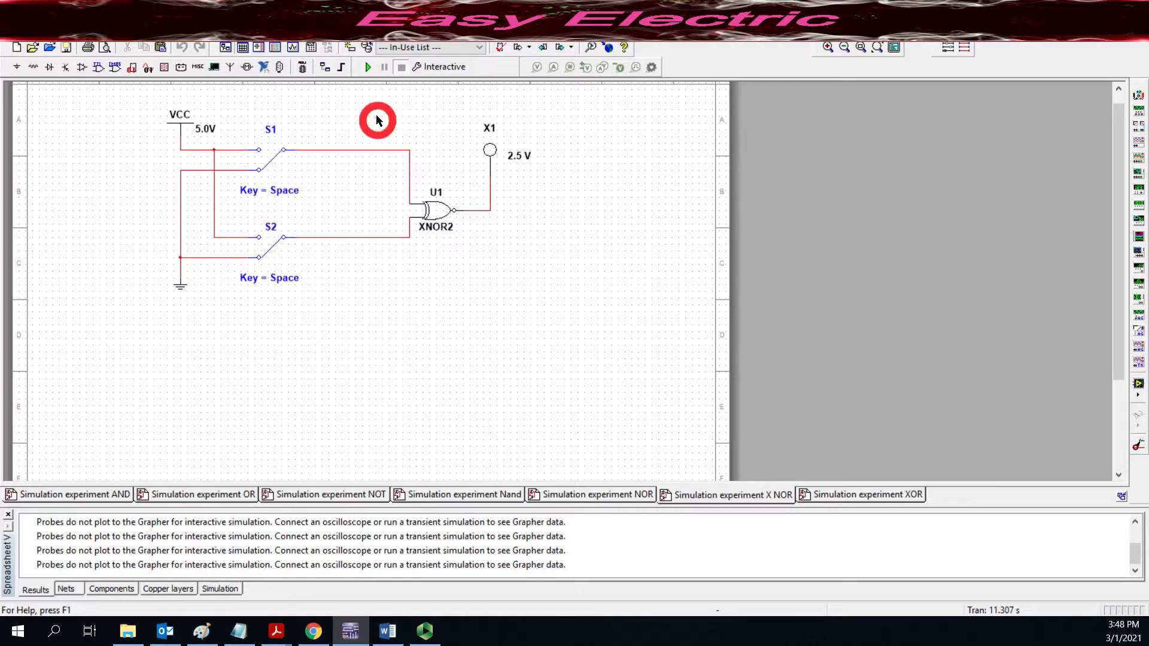
- Simulate the X NOR gate experiment, switching S1 to VCC, S2 to VCC, and S1 back to ground
click(368, 66)
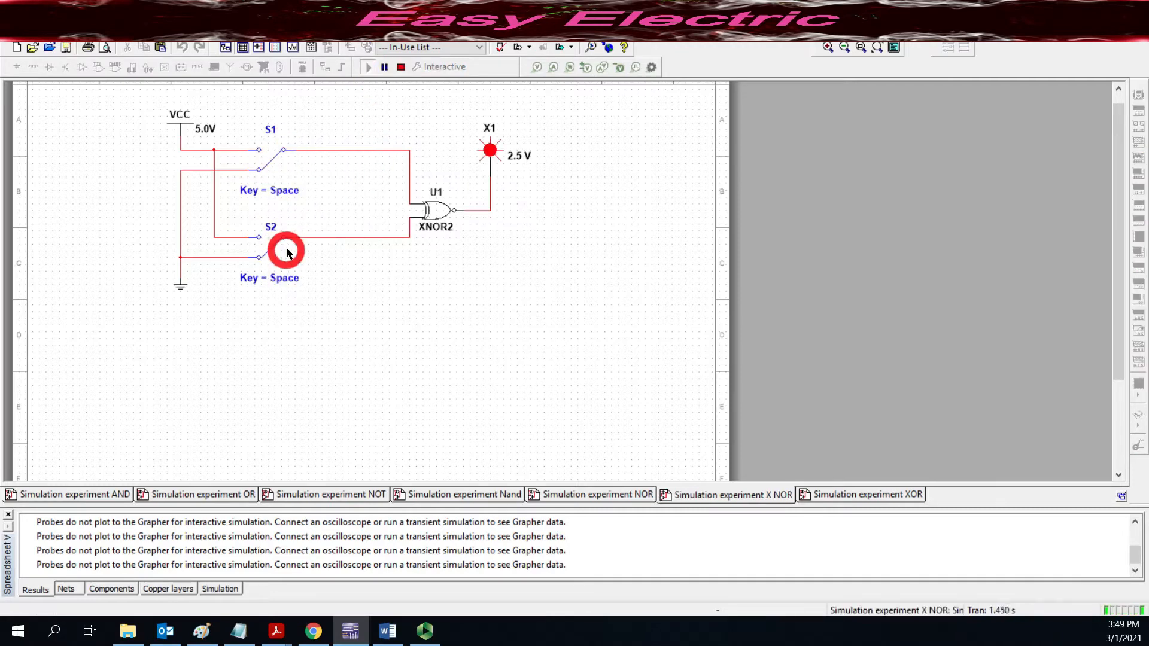
click(276, 154)
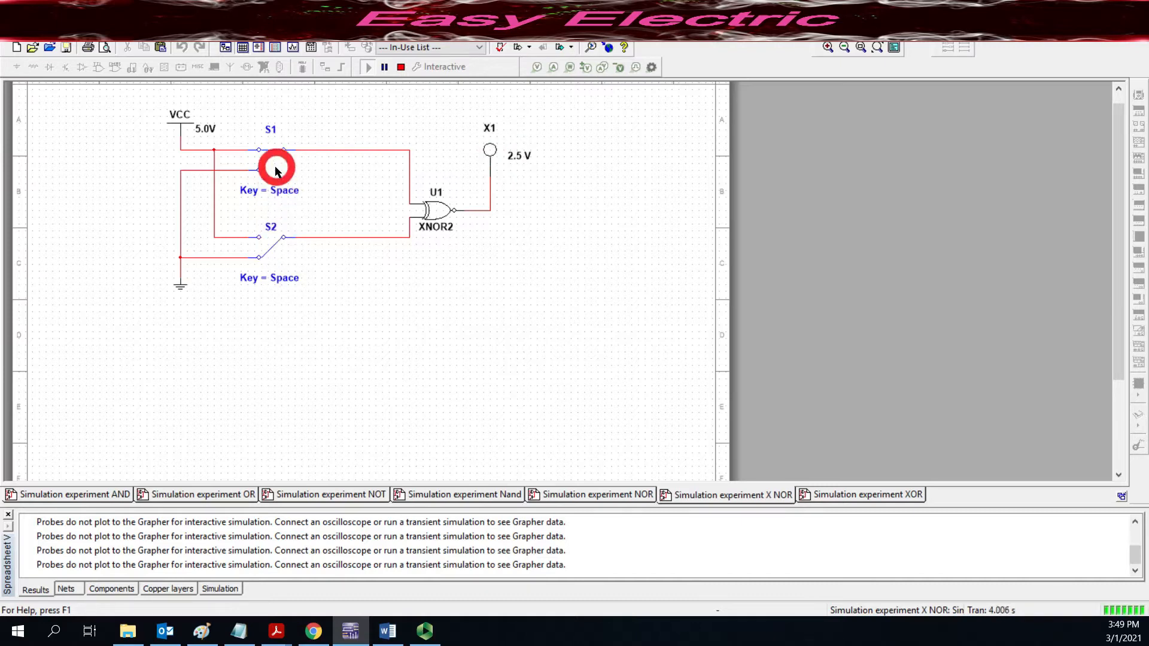
click(274, 245)
click(276, 149)
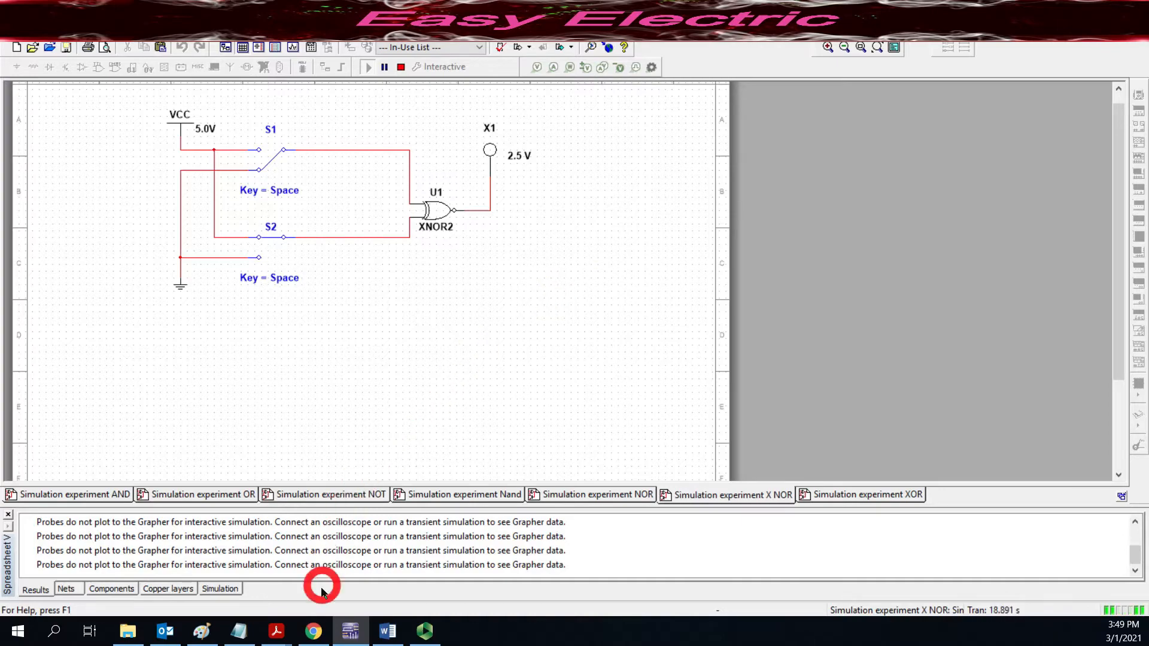
- Switch to Chrome, examine the 74 series logic IC pinouts on the Learn About Electronics page, and return to the image results
click(318, 638)
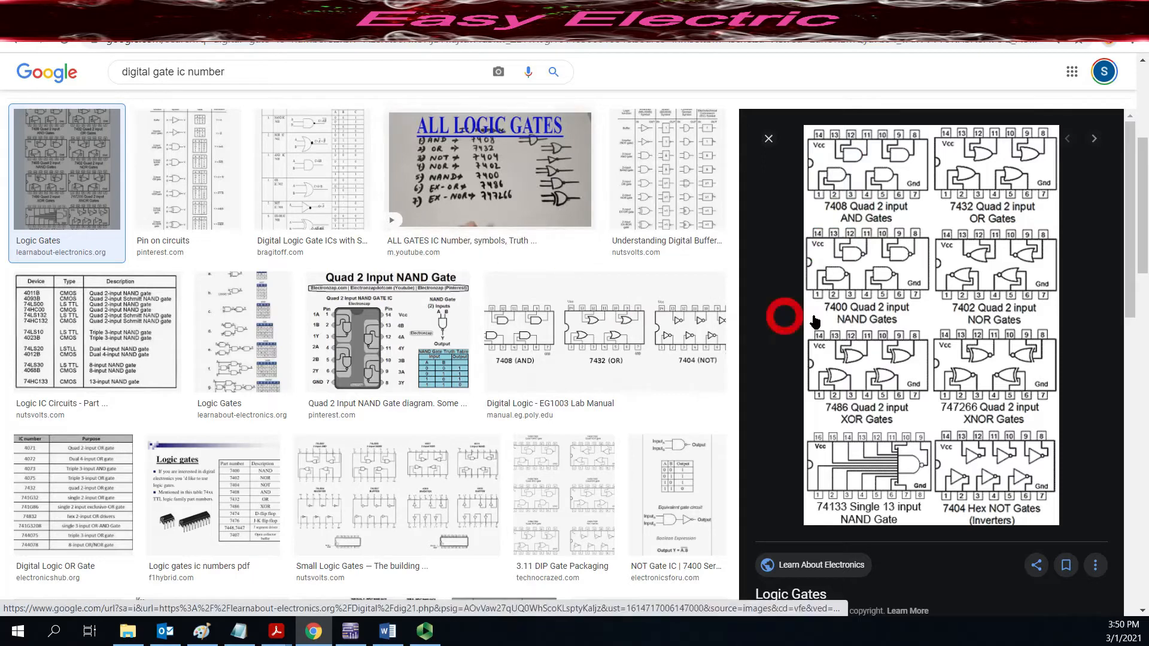
click(894, 279)
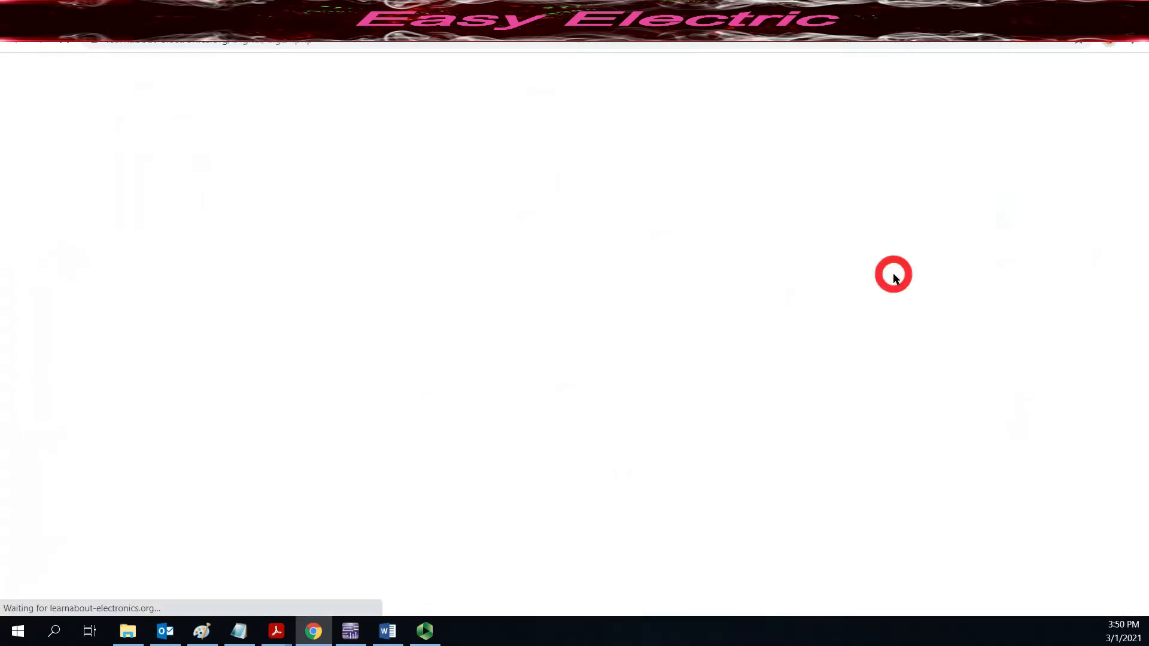
scroll(616, 284, down, 10)
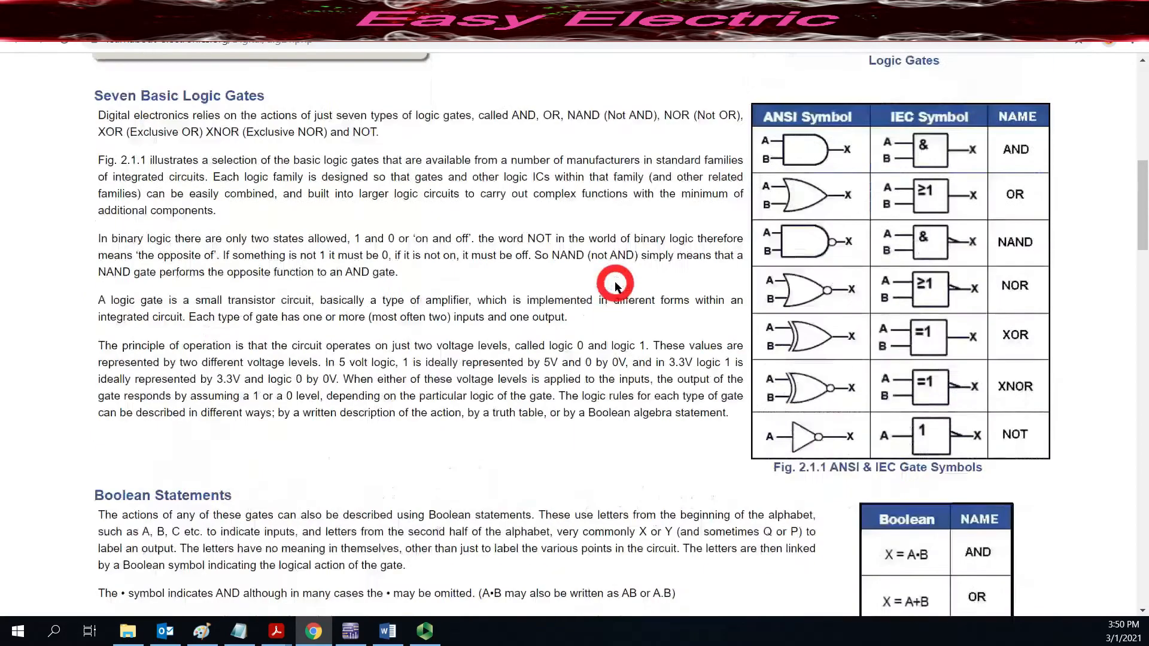
scroll(616, 286, down, 15)
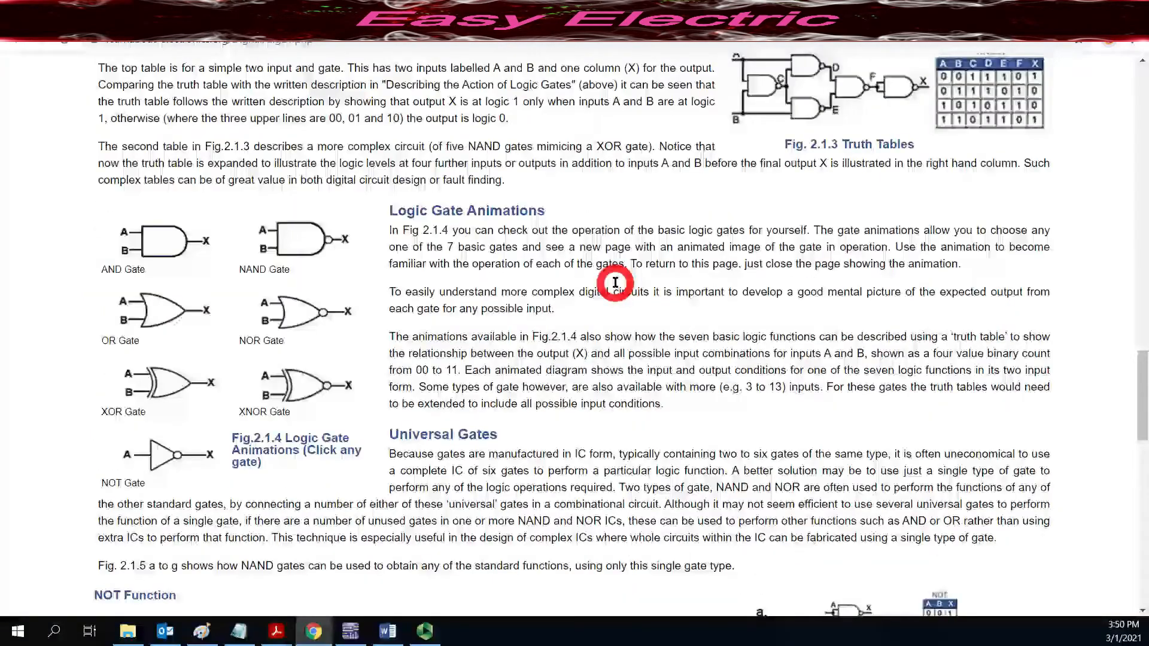
scroll(615, 282, down, 10)
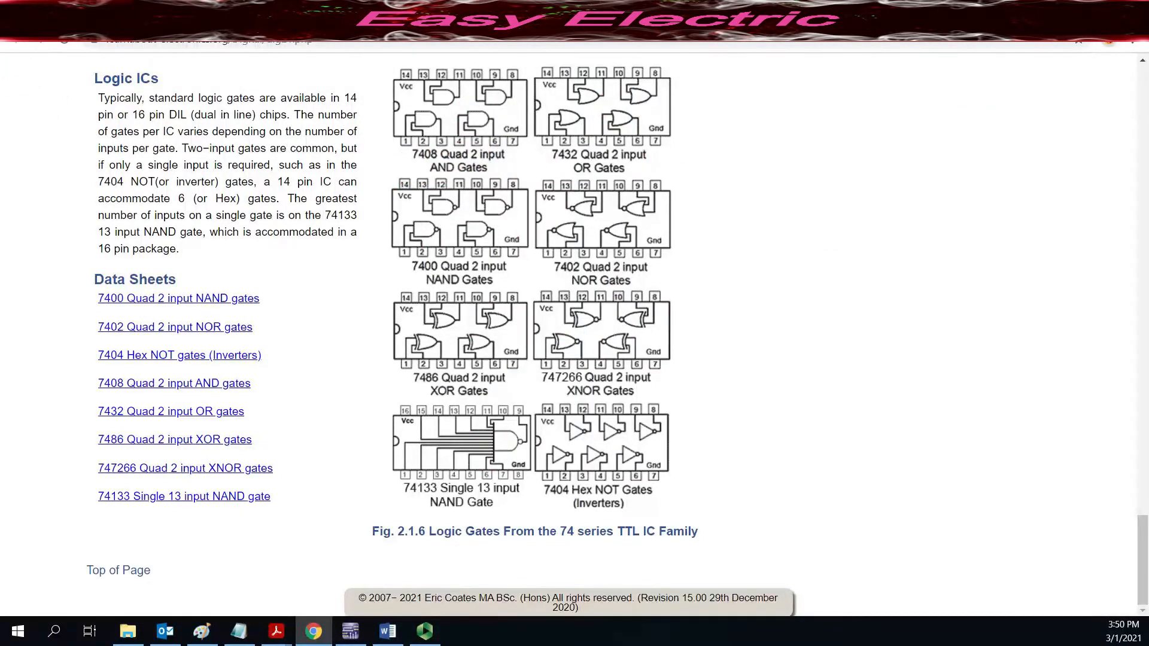
click(90, 14)
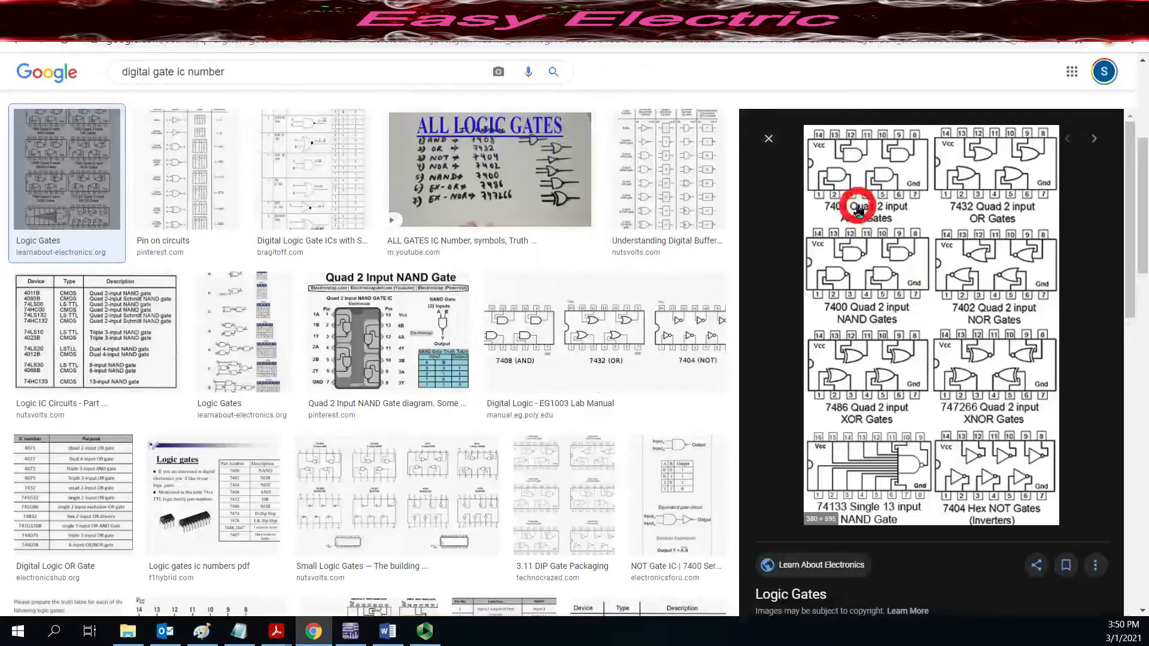